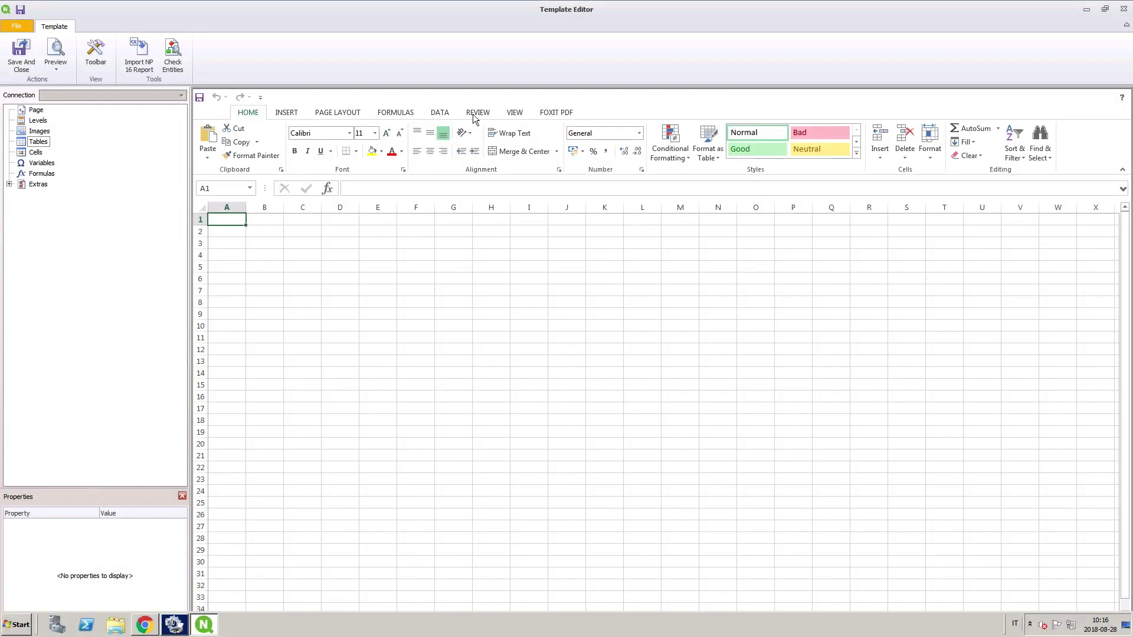
Open the Record Macro dialog from the View tab's Macros menu
{"action": "left_click", "coordinate": [515, 112]}
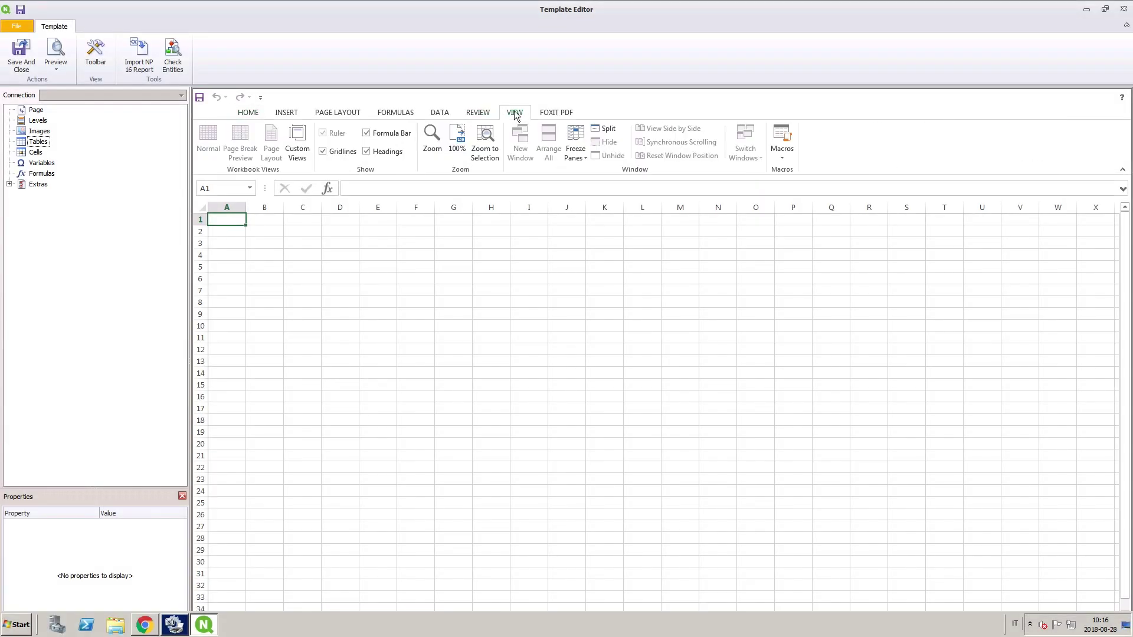
{"action": "left_click", "coordinate": [793, 161]}
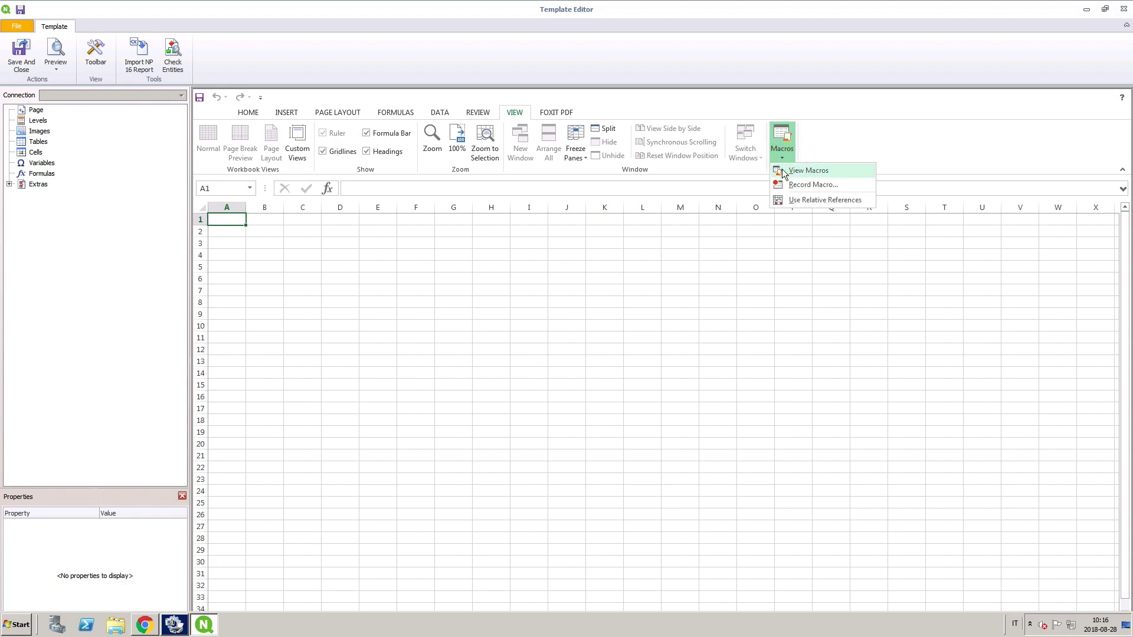
{"action": "left_click", "coordinate": [796, 187]}
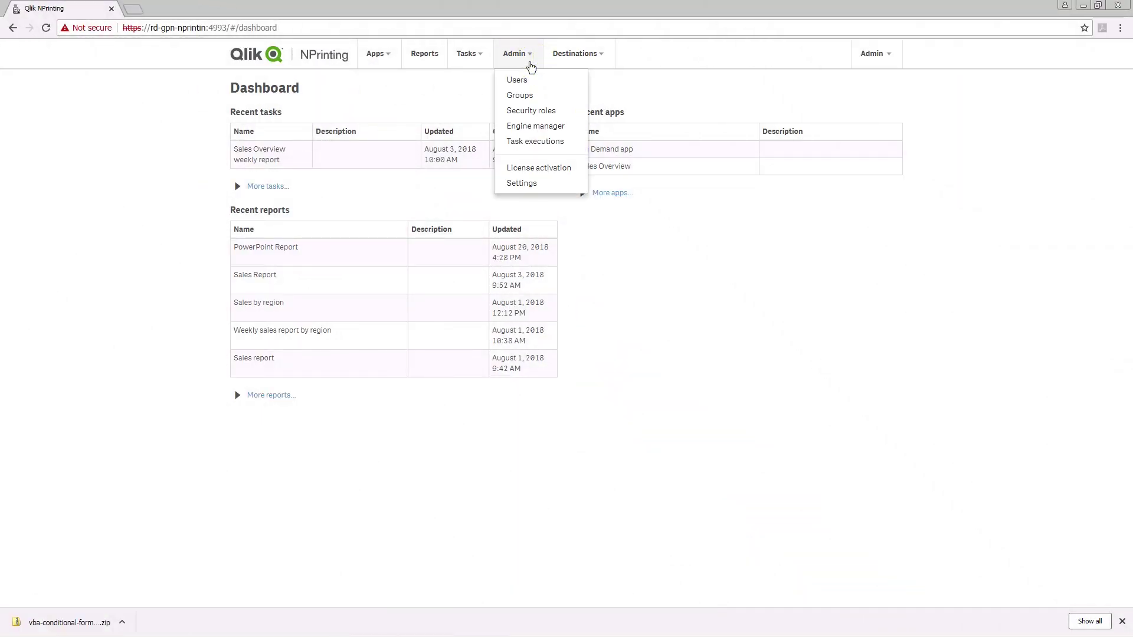
Set conditional-formatting.xls as the default Excel Template in Report settings and save it
{"action": "left_click", "coordinate": [532, 184]}
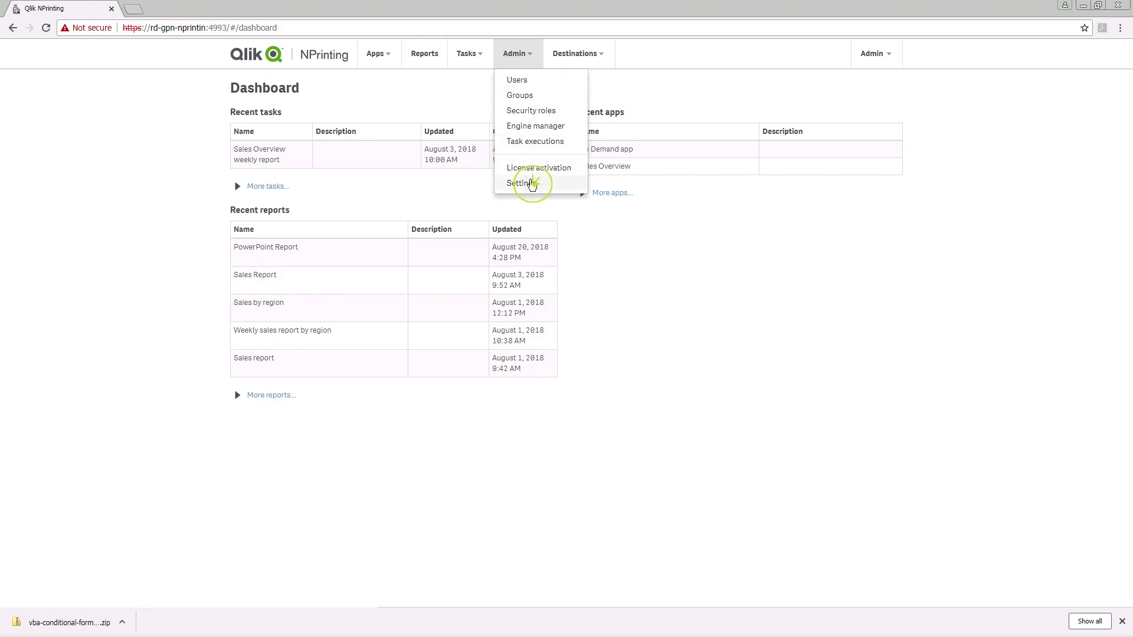
{"action": "left_click", "coordinate": [612, 115]}
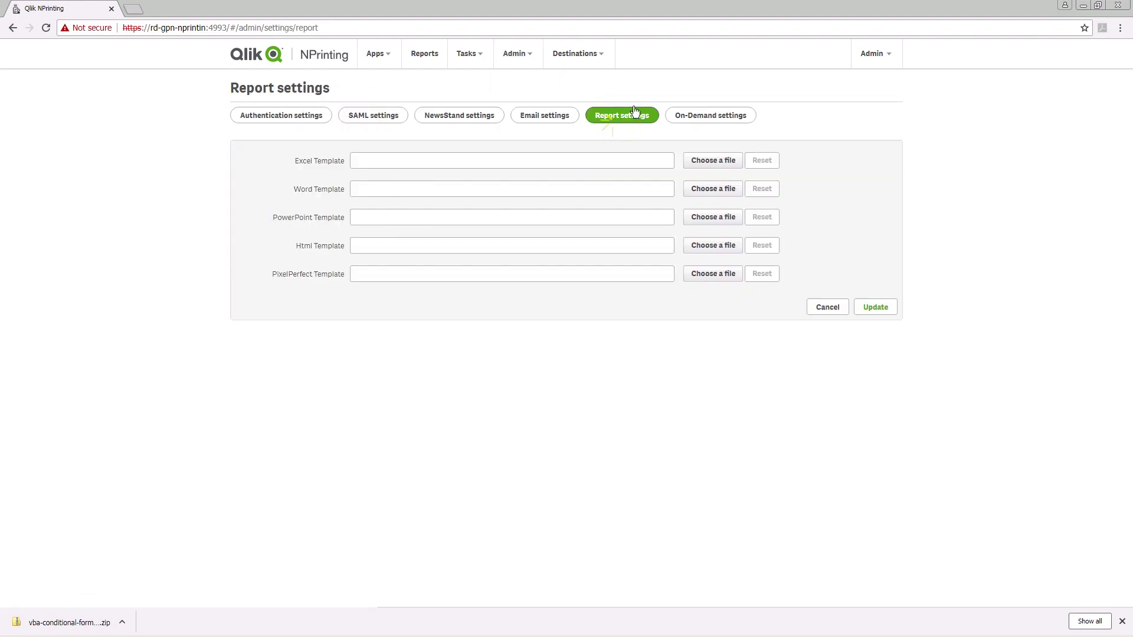
{"action": "left_click", "coordinate": [711, 166]}
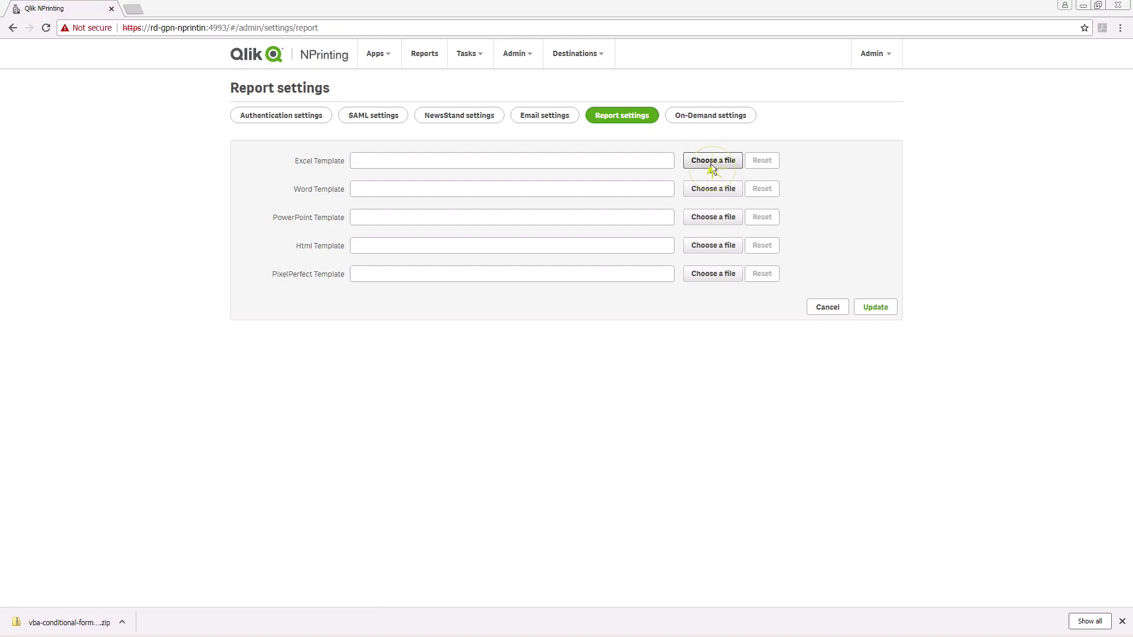
{"action": "double_click", "coordinate": [147, 78]}
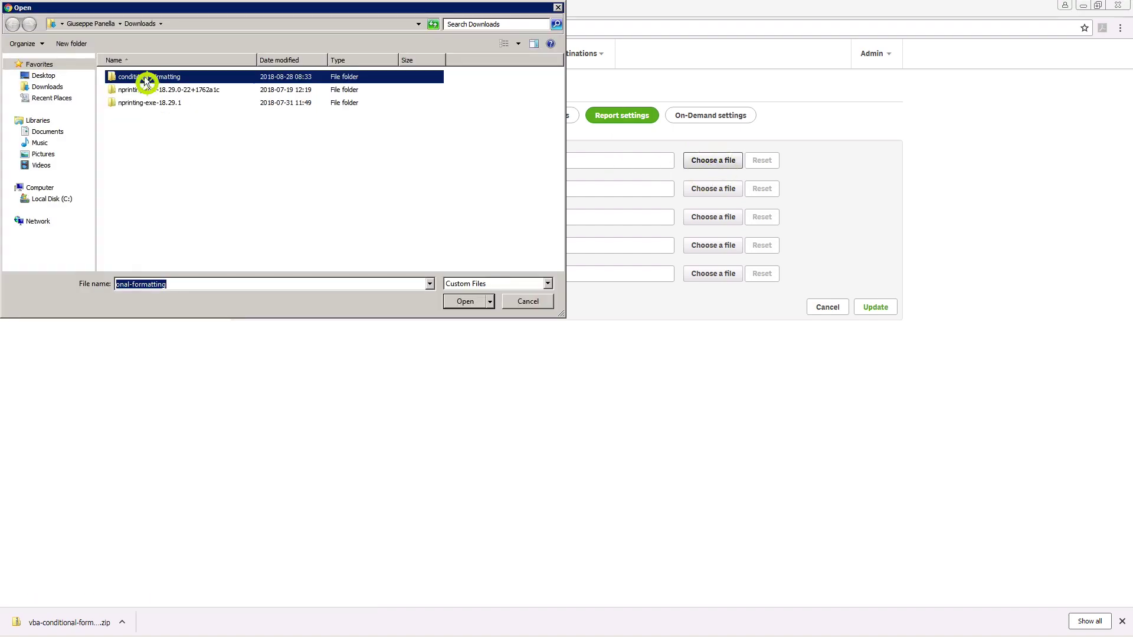
{"action": "left_click", "coordinate": [147, 81]}
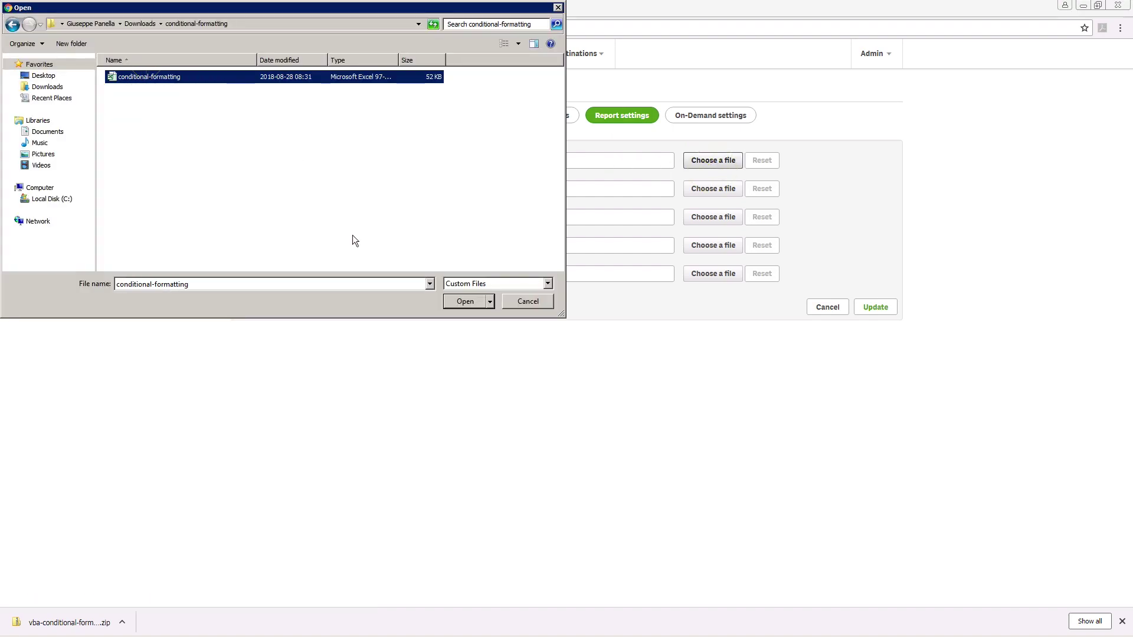
{"action": "left_click", "coordinate": [465, 303]}
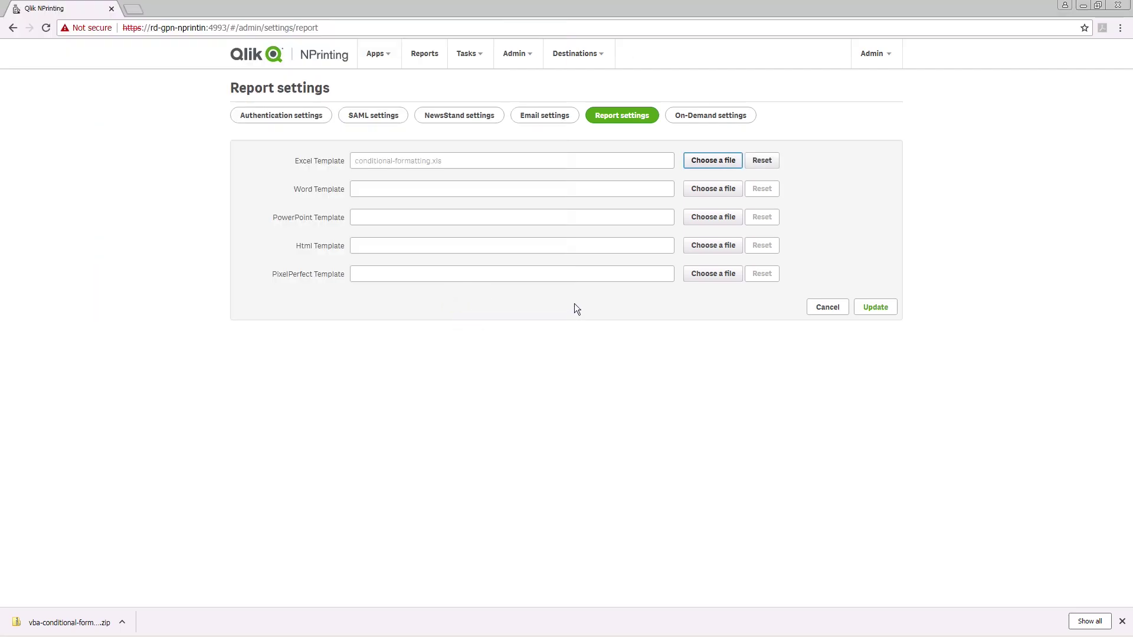
{"action": "left_click", "coordinate": [871, 316]}
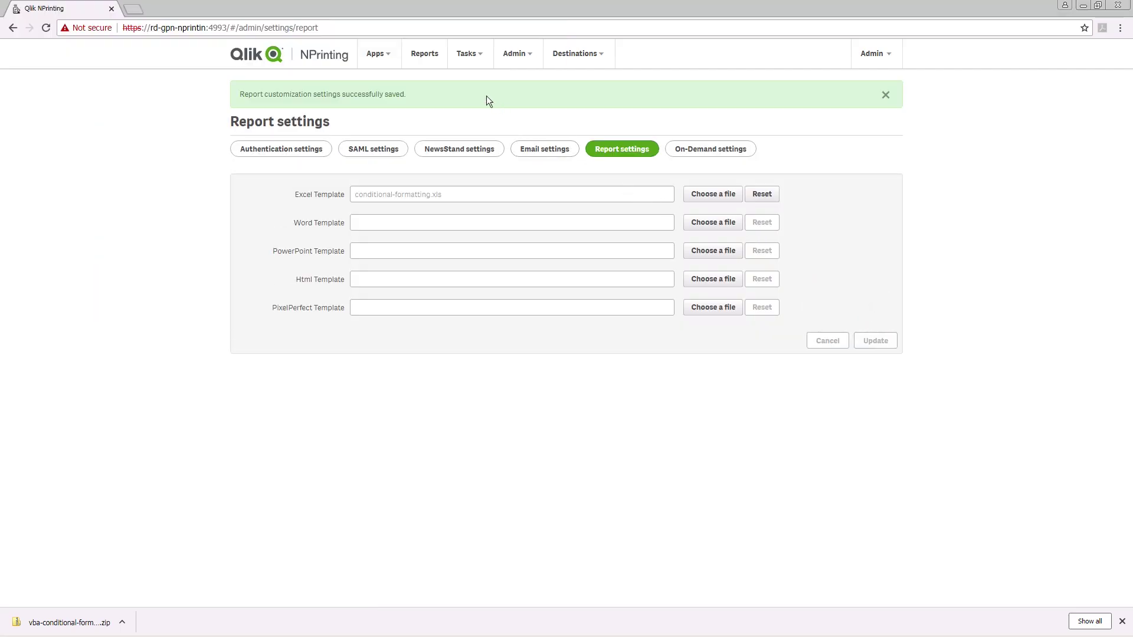
{"action": "left_click", "coordinate": [421, 58]}
Create an Excel-type report titled 'Excel report' on the Sales Overview app with the default template
{"action": "left_click", "coordinate": [874, 90]}
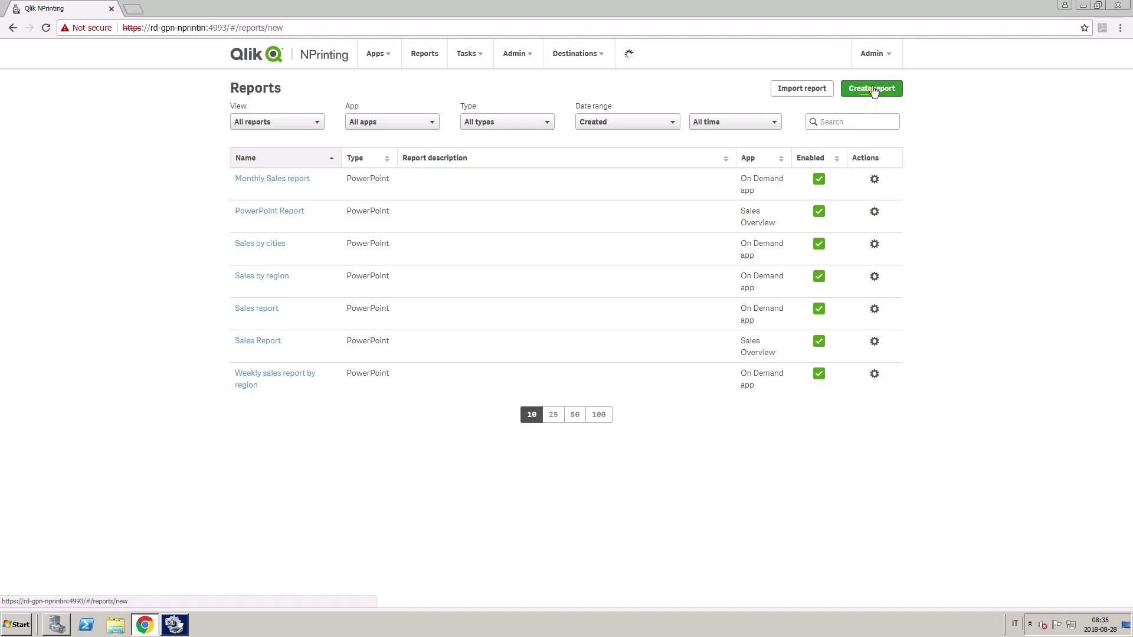
{"action": "left_click", "coordinate": [694, 173]}
{"action": "type", "text": "Excel report"}
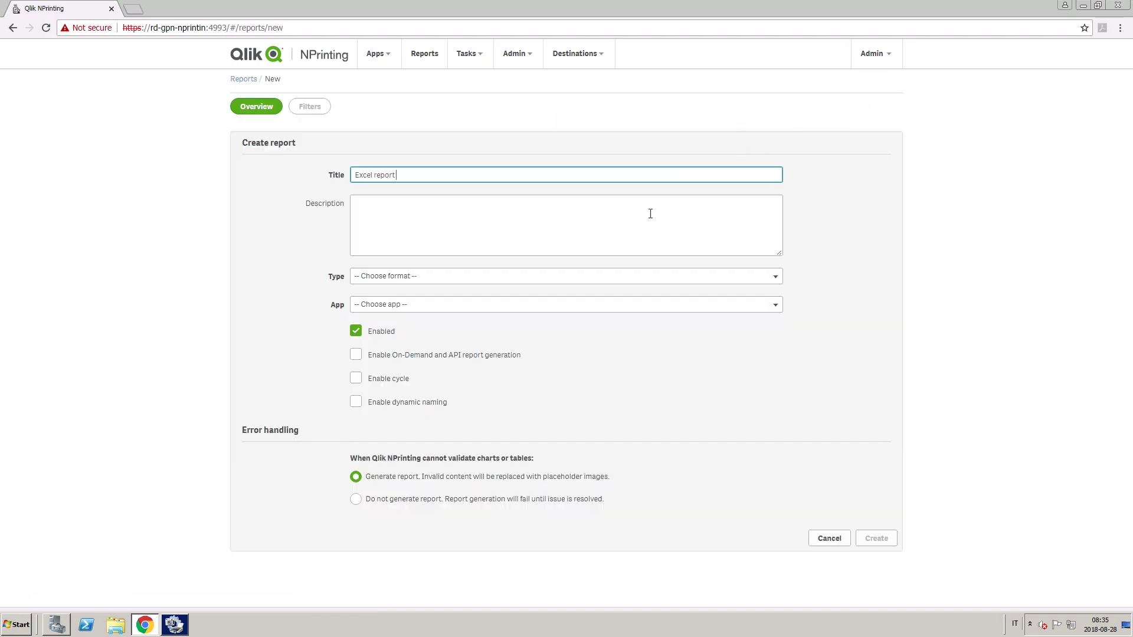
{"action": "left_click", "coordinate": [608, 278]}
{"action": "left_click", "coordinate": [610, 299]}
{"action": "left_click", "coordinate": [611, 306]}
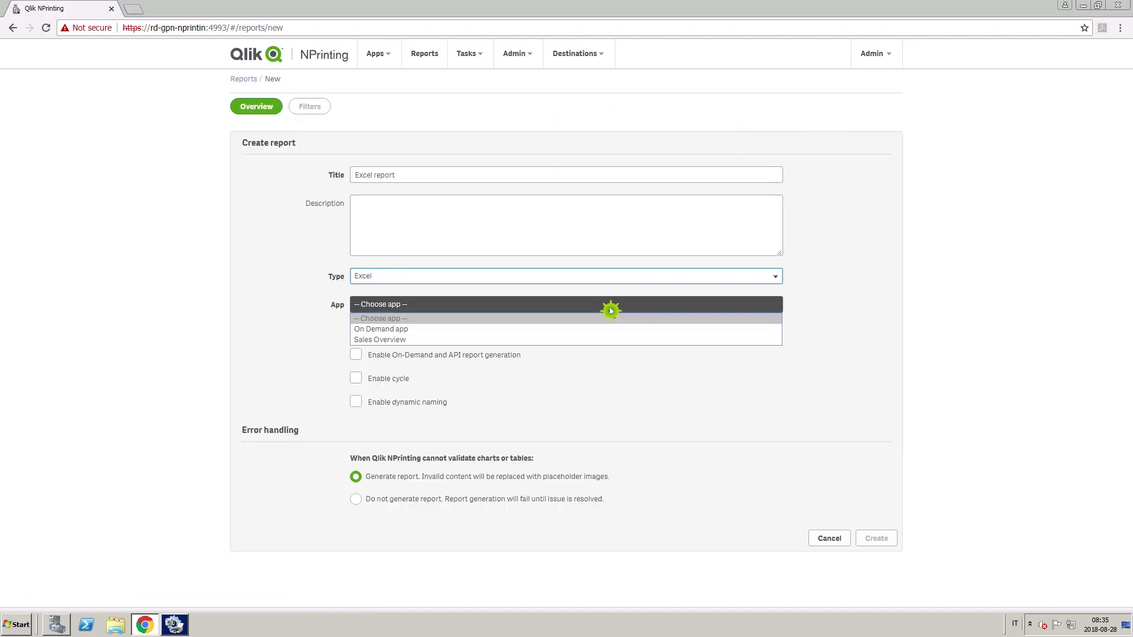
{"action": "left_click", "coordinate": [601, 340]}
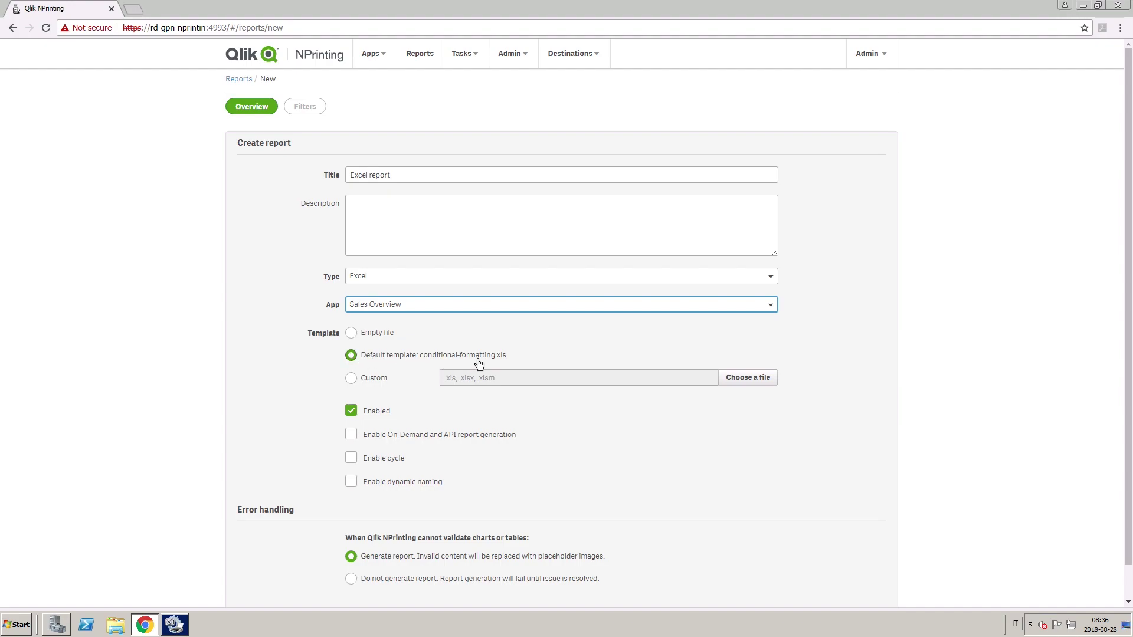
{"action": "scroll", "coordinate": [595, 410], "scroll_direction": "down", "scroll_amount": 1}
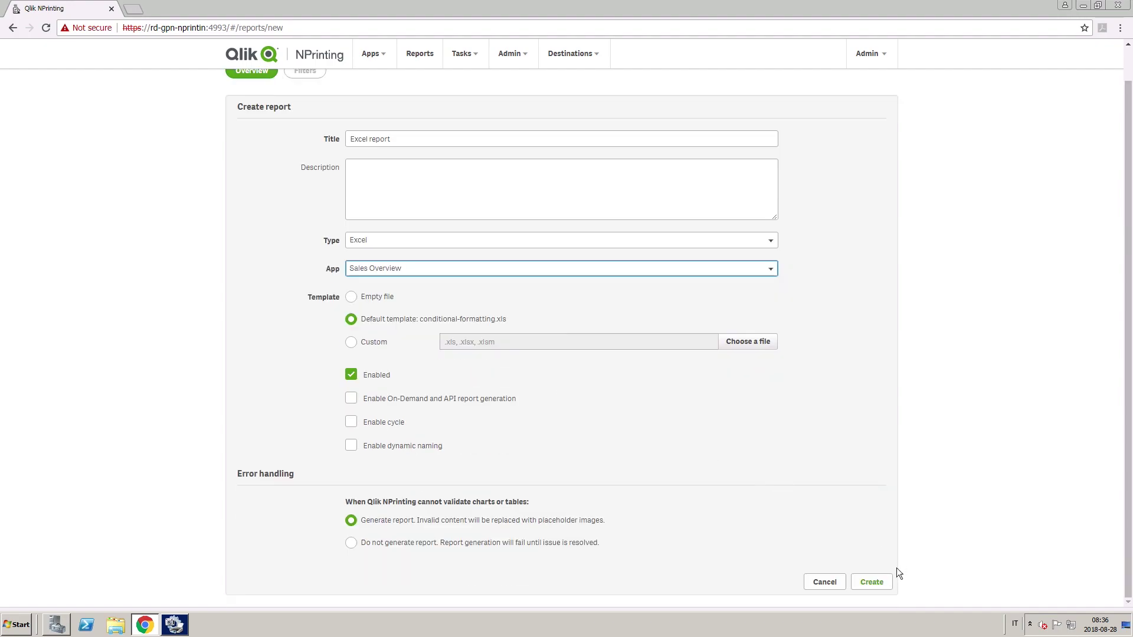
{"action": "left_click", "coordinate": [883, 584]}
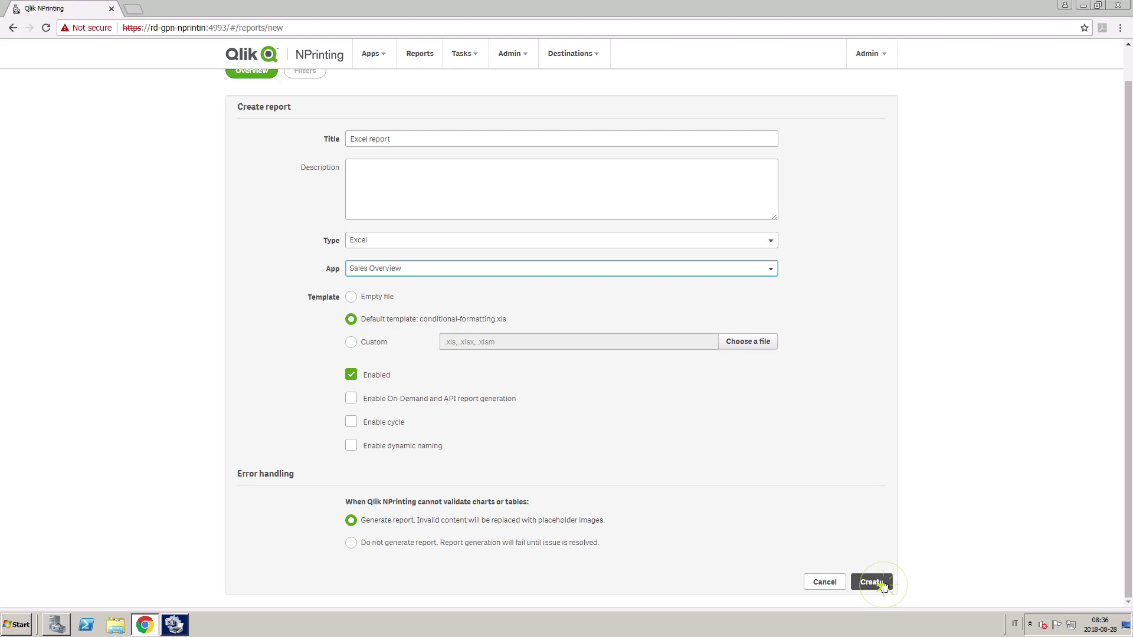
Open the report template full-screen and add the Top 10 Products object as a table
{"action": "left_click", "coordinate": [810, 120]}
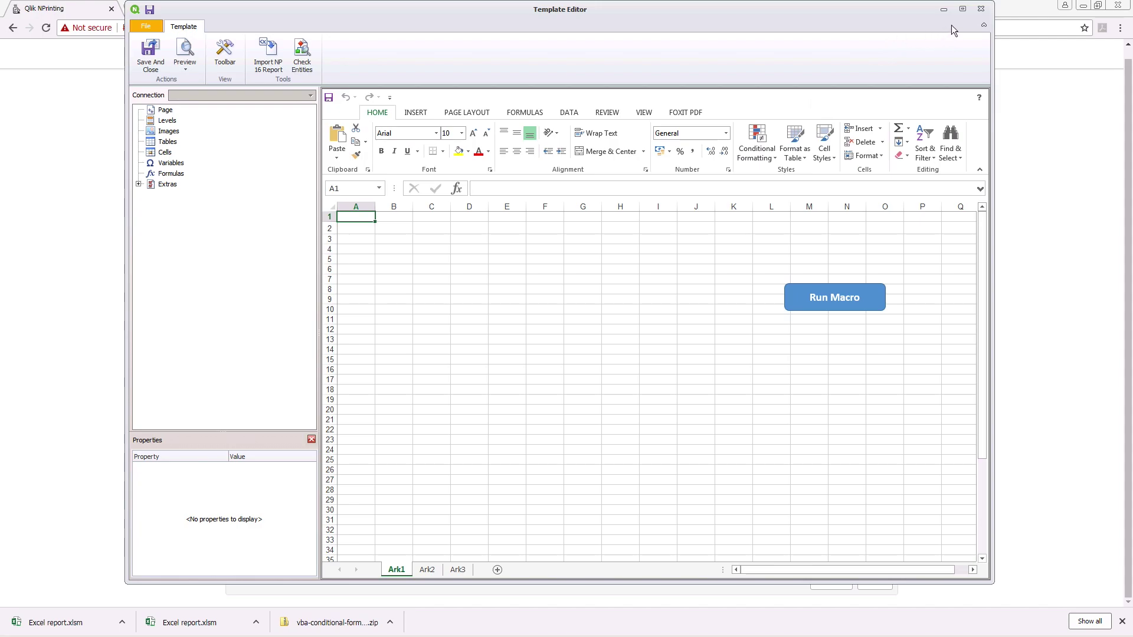
{"action": "left_click", "coordinate": [963, 9]}
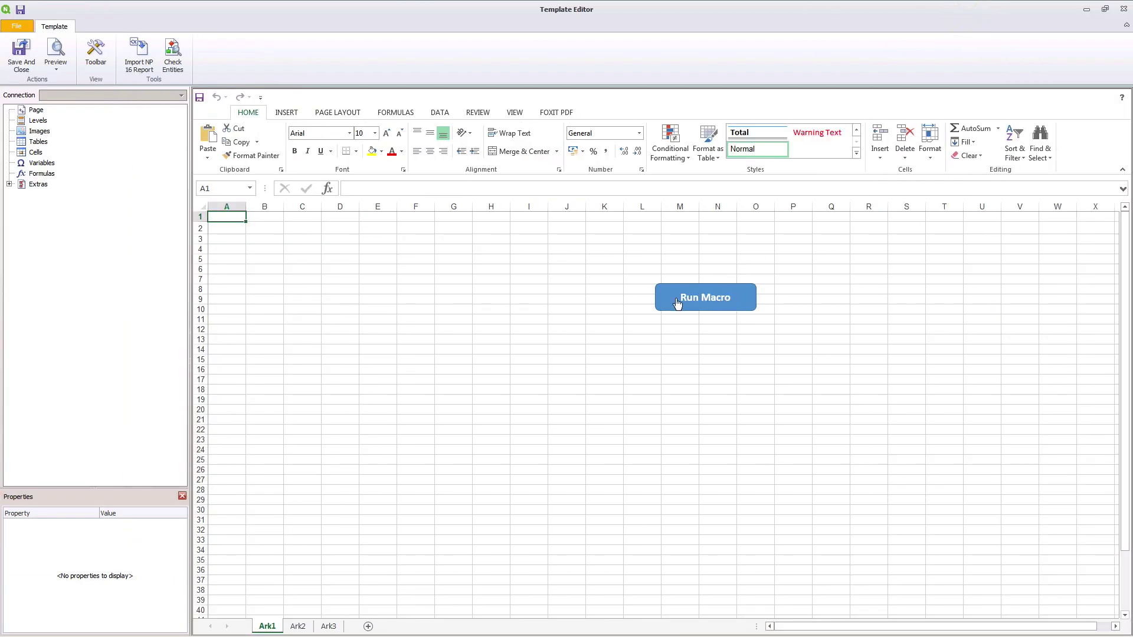
{"action": "right_click", "coordinate": [37, 140]}
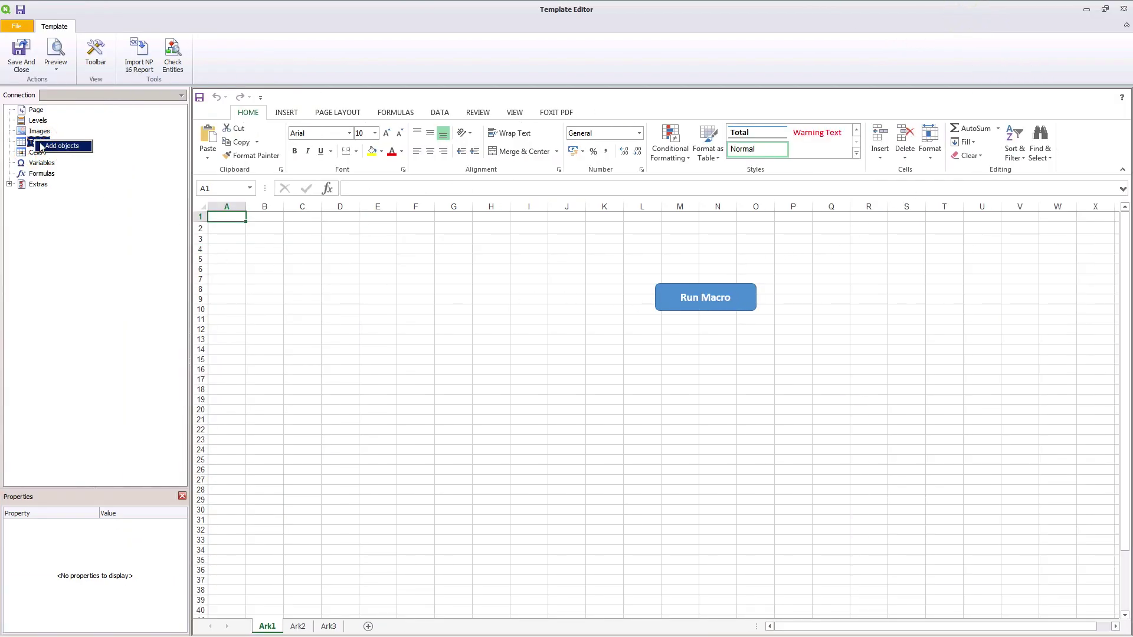
{"action": "left_click", "coordinate": [44, 146]}
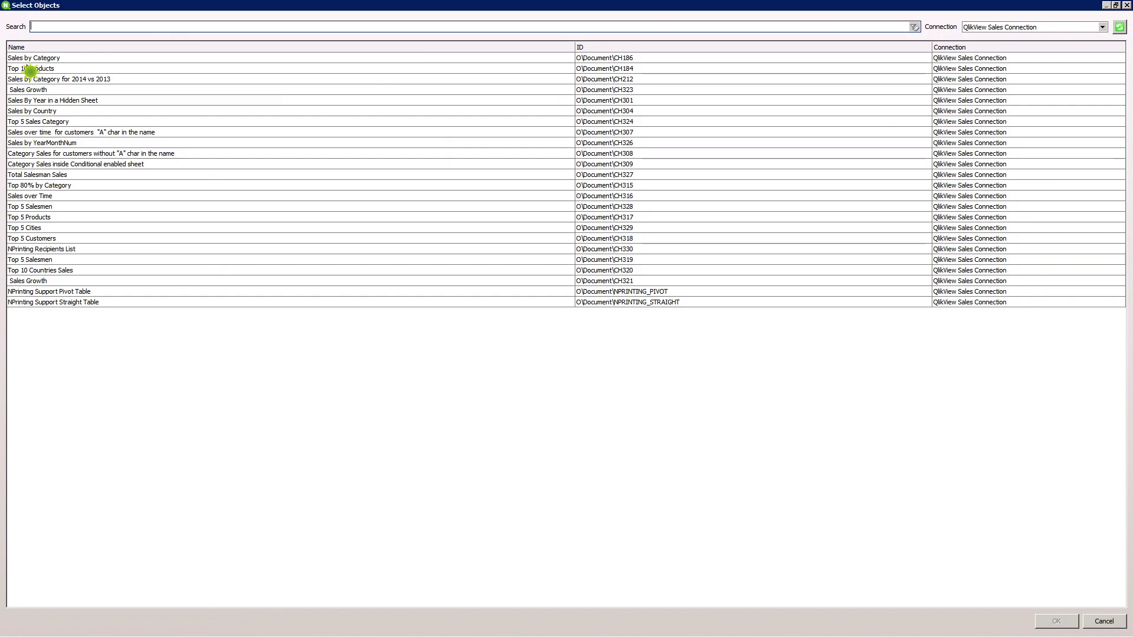
{"action": "left_click", "coordinate": [29, 69]}
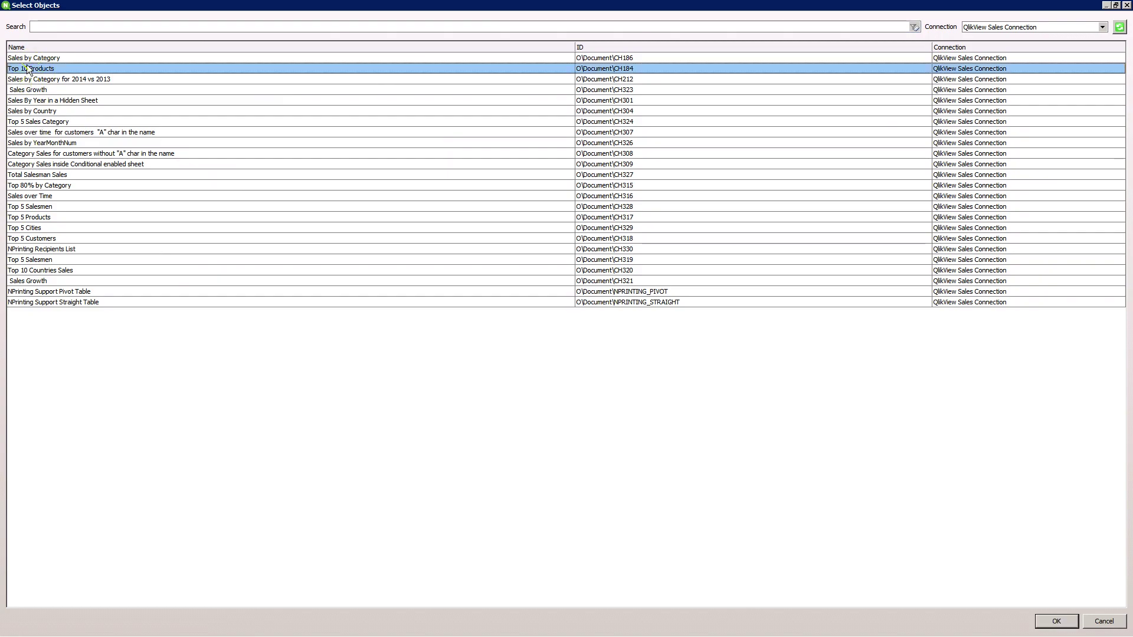
{"action": "left_click", "coordinate": [1043, 623]}
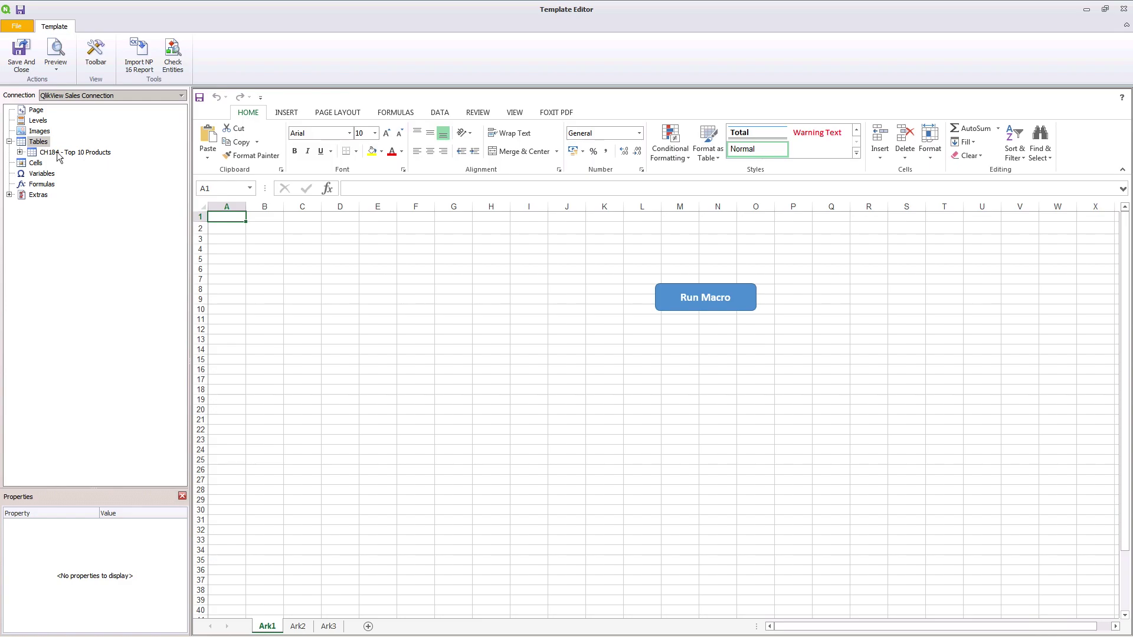
Drag CH184's Product Name, Total Sales, Gross Profit and GP% fields into cells A2:D3
{"action": "left_click", "coordinate": [20, 152]}
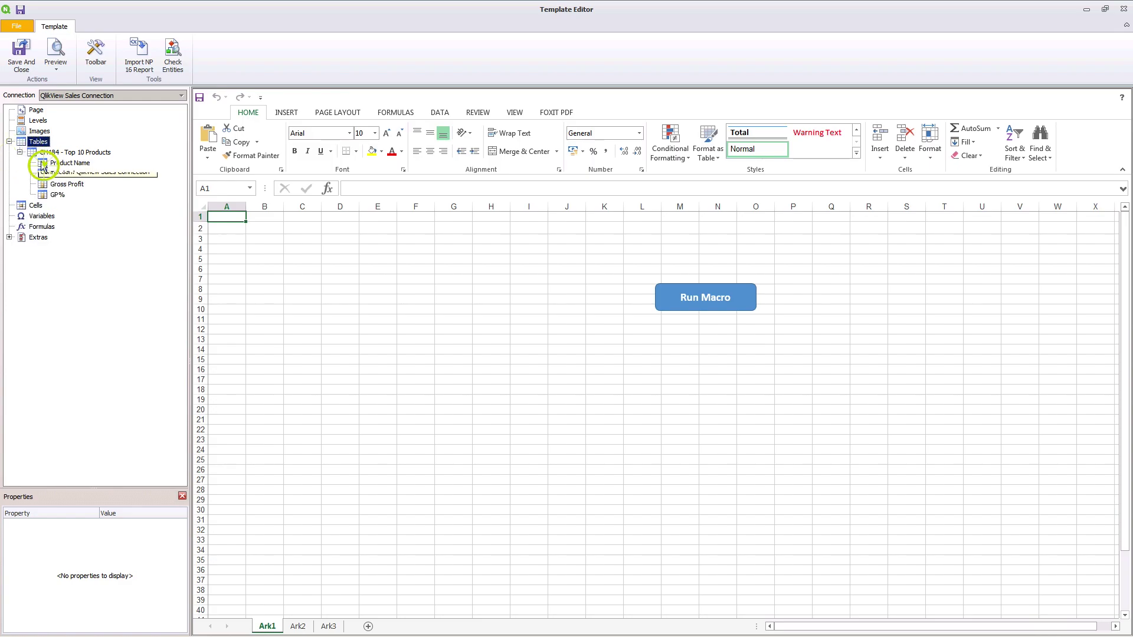
{"action": "left_click", "coordinate": [42, 166]}
{"action": "left_click", "coordinate": [60, 174], "text": "ctrl"}
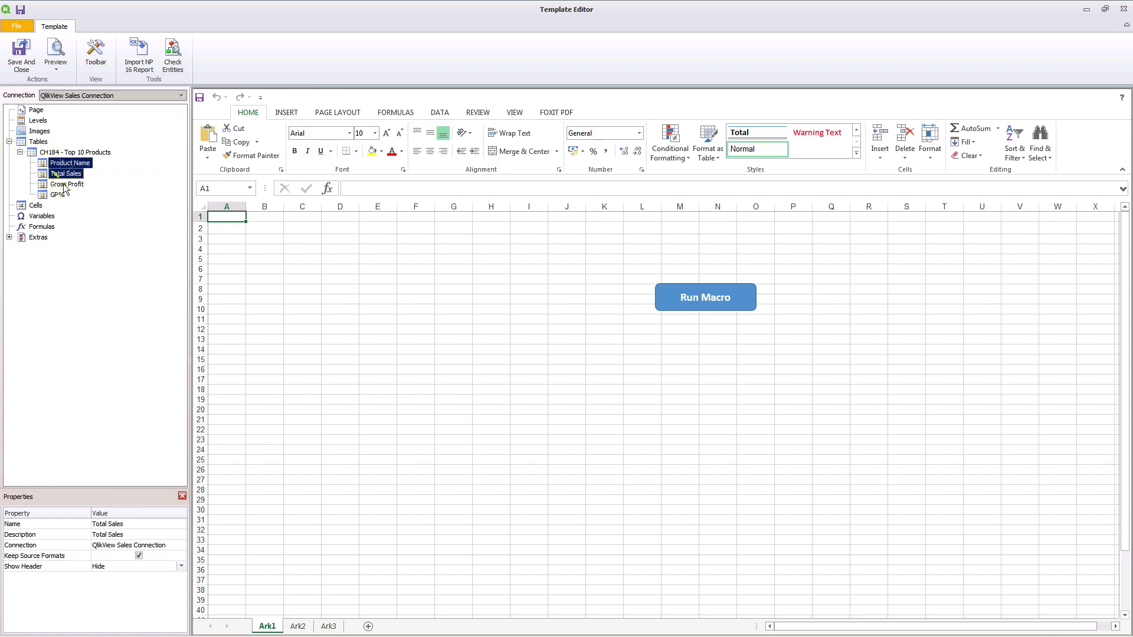
{"action": "left_click", "coordinate": [60, 185], "text": "ctrl"}
{"action": "left_click", "coordinate": [57, 195], "text": "ctrl"}
{"action": "left_click_drag", "start_coordinate": [65, 170], "coordinate": [222, 233]}
{"action": "left_click", "coordinate": [369, 269]}
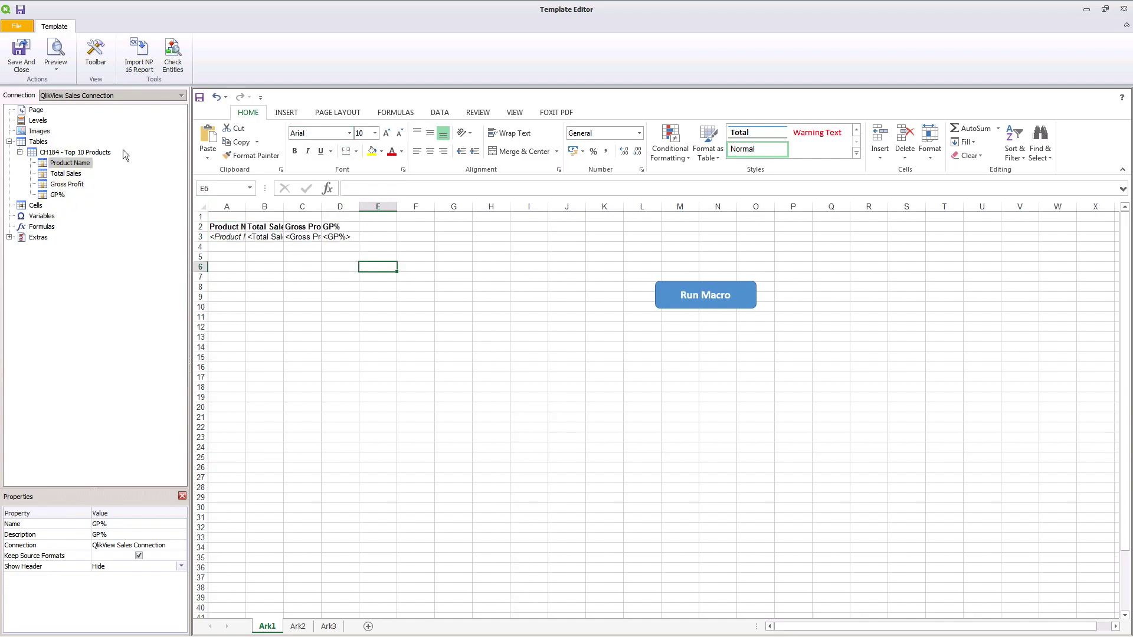
Save and close the template, then begin a new publish task
{"action": "left_click", "coordinate": [21, 52]}
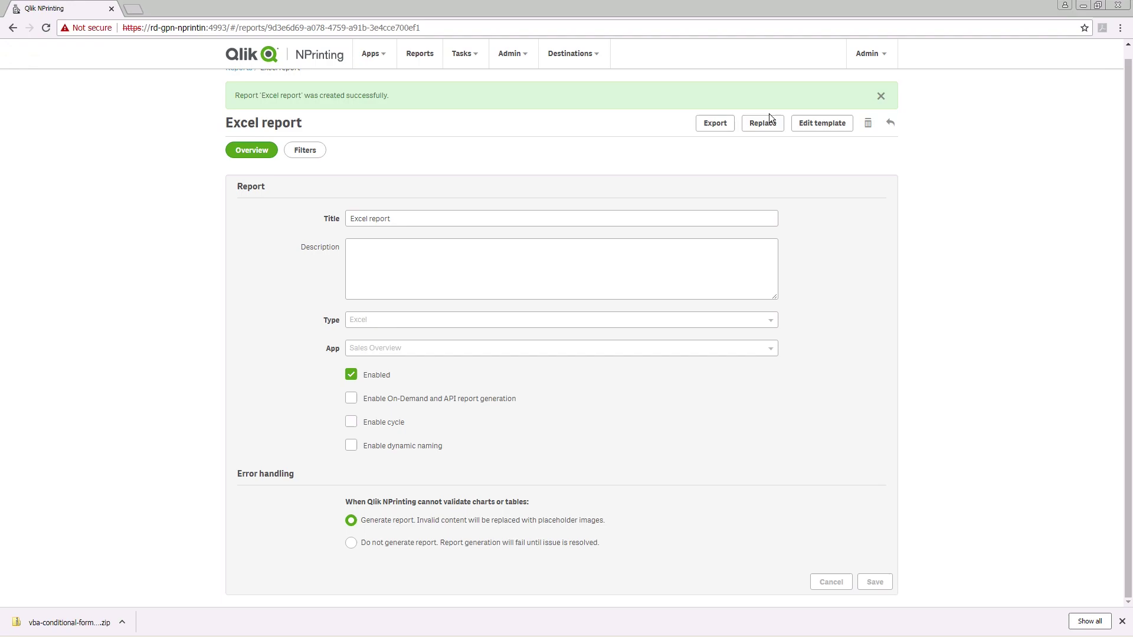
{"action": "left_click", "coordinate": [463, 57]}
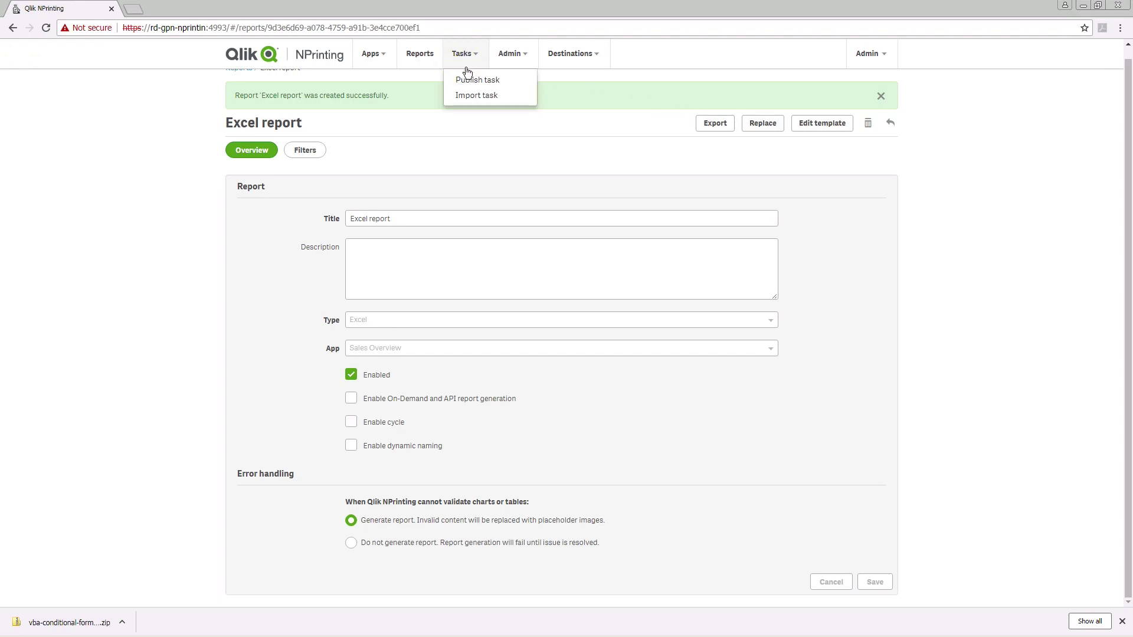
{"action": "left_click", "coordinate": [467, 79]}
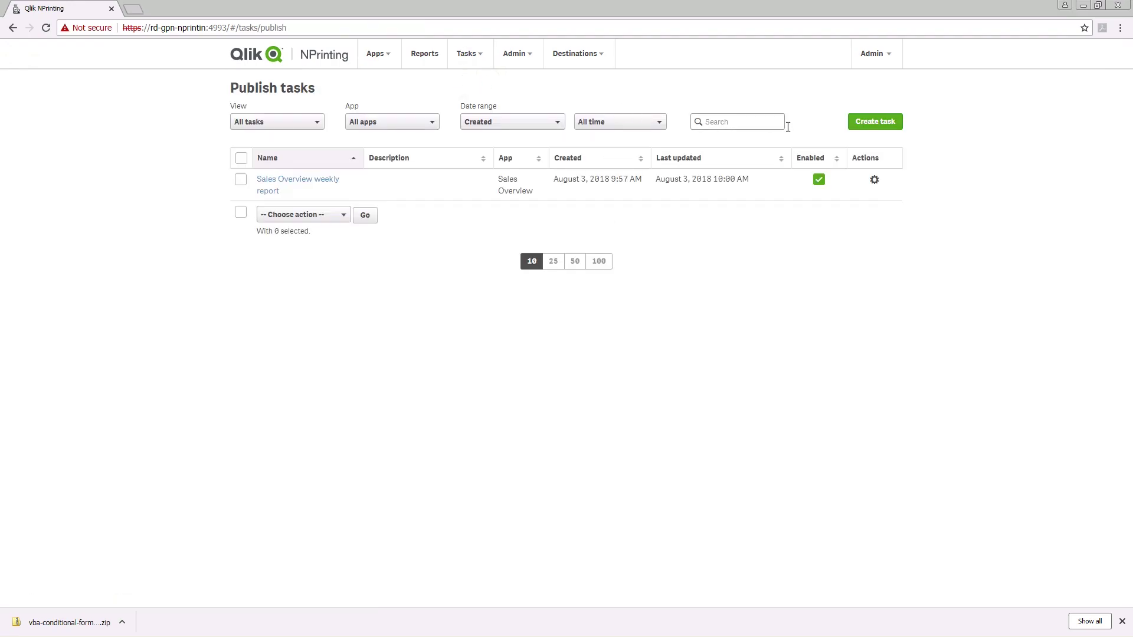
{"action": "left_click", "coordinate": [875, 124]}
Create the publish task 'Excel Sales report' using the Sales Overview app
{"action": "left_click", "coordinate": [655, 175]}
{"action": "type", "text": "Excel Sales report"}
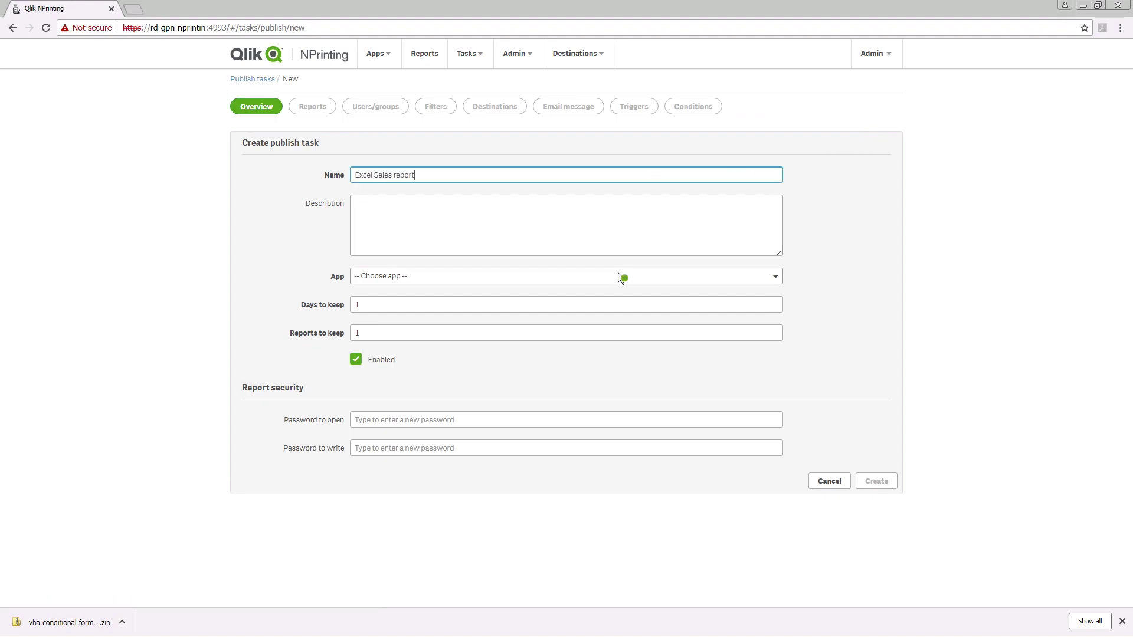
{"action": "left_click", "coordinate": [619, 277]}
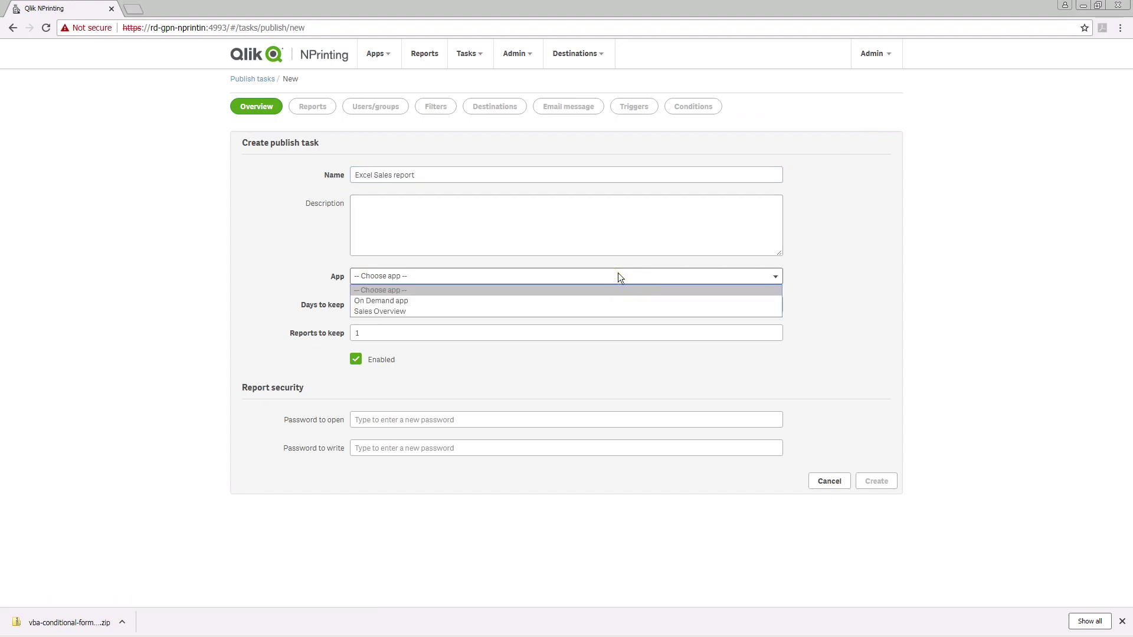
{"action": "left_click", "coordinate": [612, 311]}
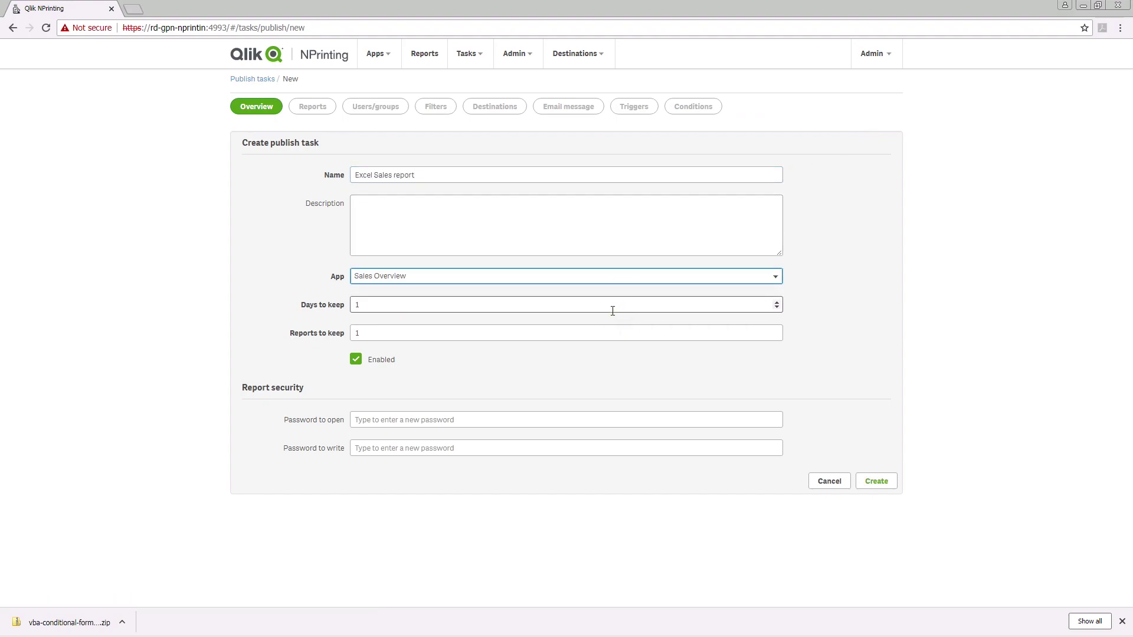
{"action": "left_click", "coordinate": [878, 483]}
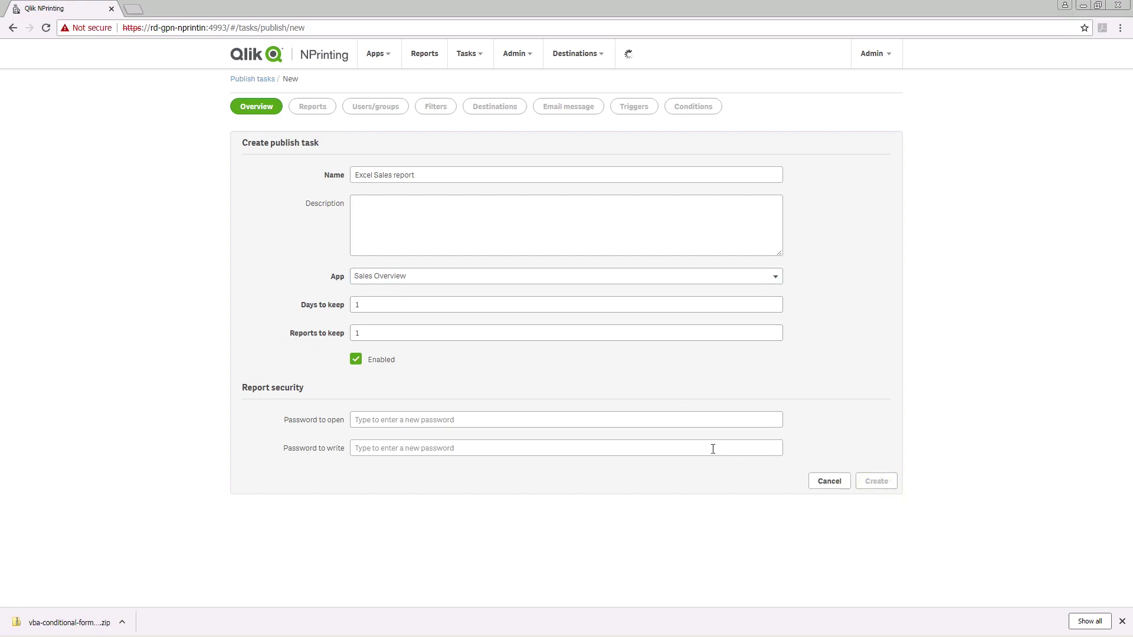
Add 'Excel report' to the task's reports with XLSM as the output format
{"action": "left_click", "coordinate": [320, 163]}
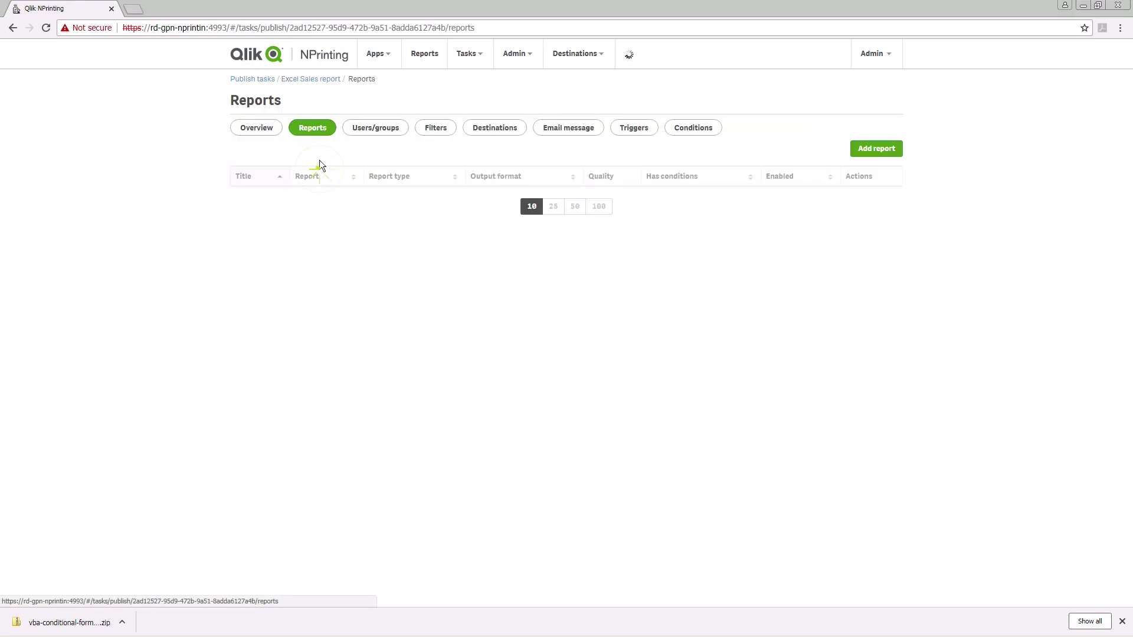
{"action": "left_click", "coordinate": [873, 150]}
{"action": "left_click", "coordinate": [435, 176]}
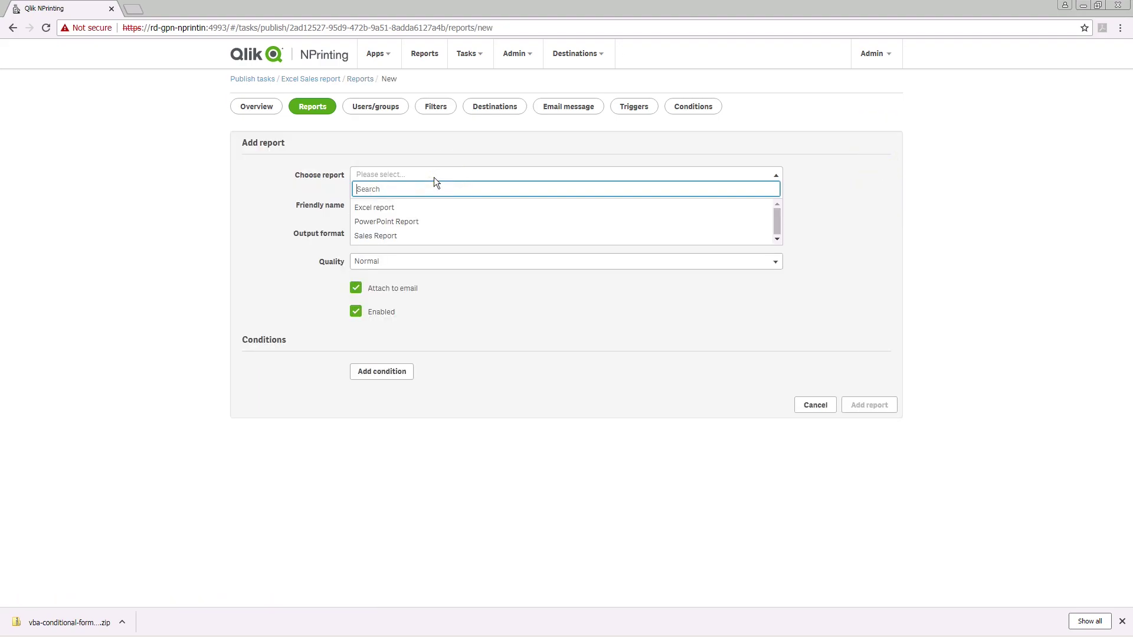
{"action": "left_click", "coordinate": [435, 207]}
{"action": "left_click", "coordinate": [443, 253]}
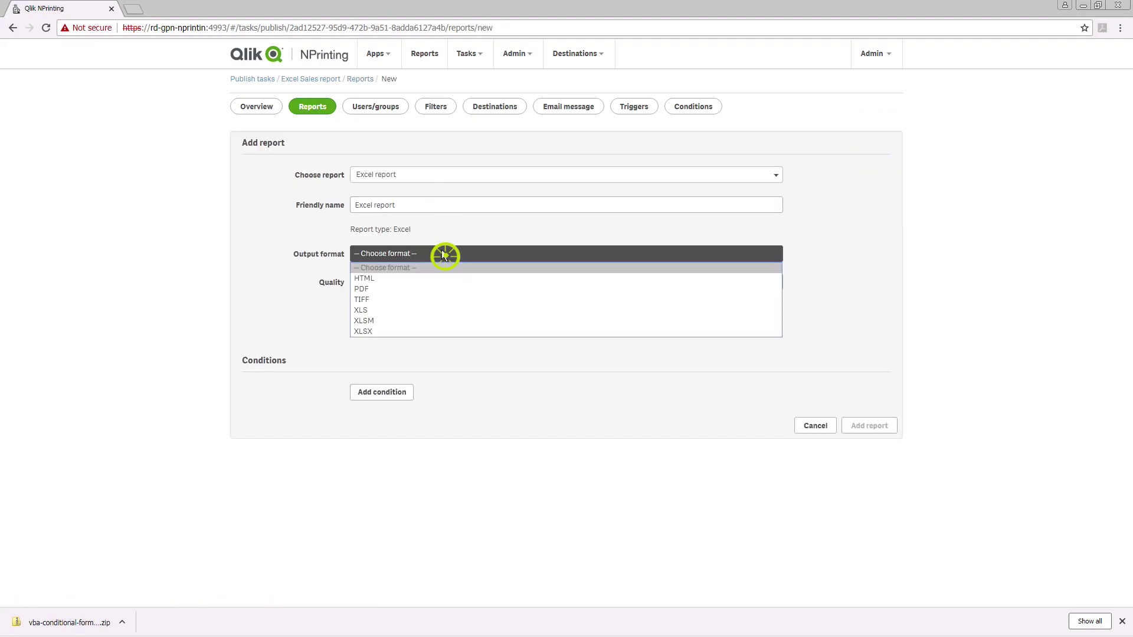
{"action": "left_click", "coordinate": [432, 323]}
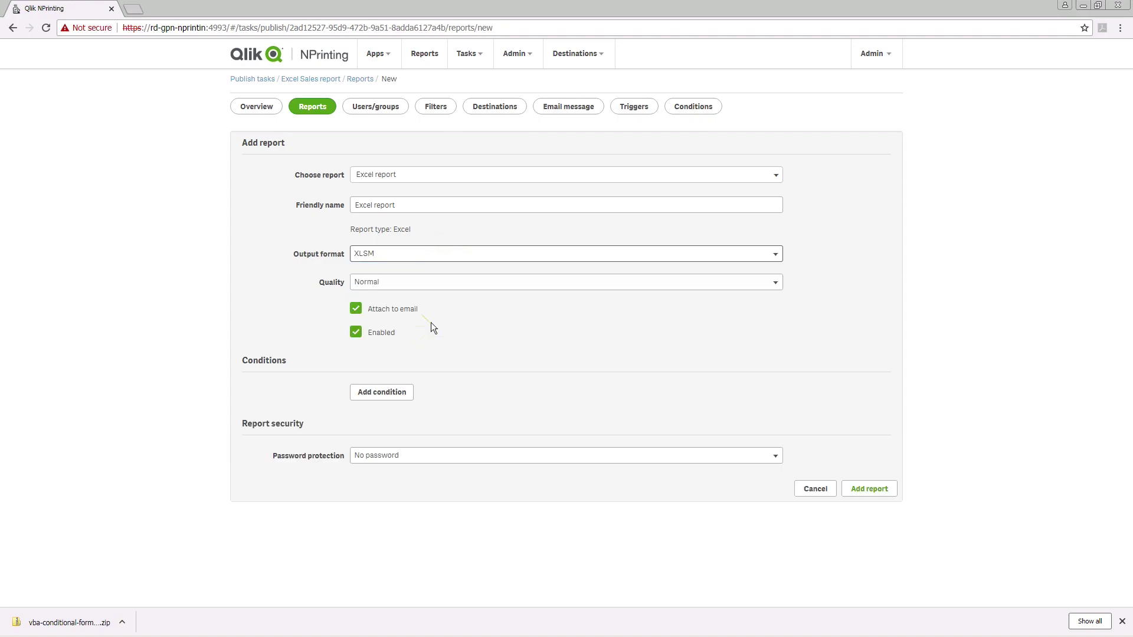
{"action": "left_click", "coordinate": [852, 492]}
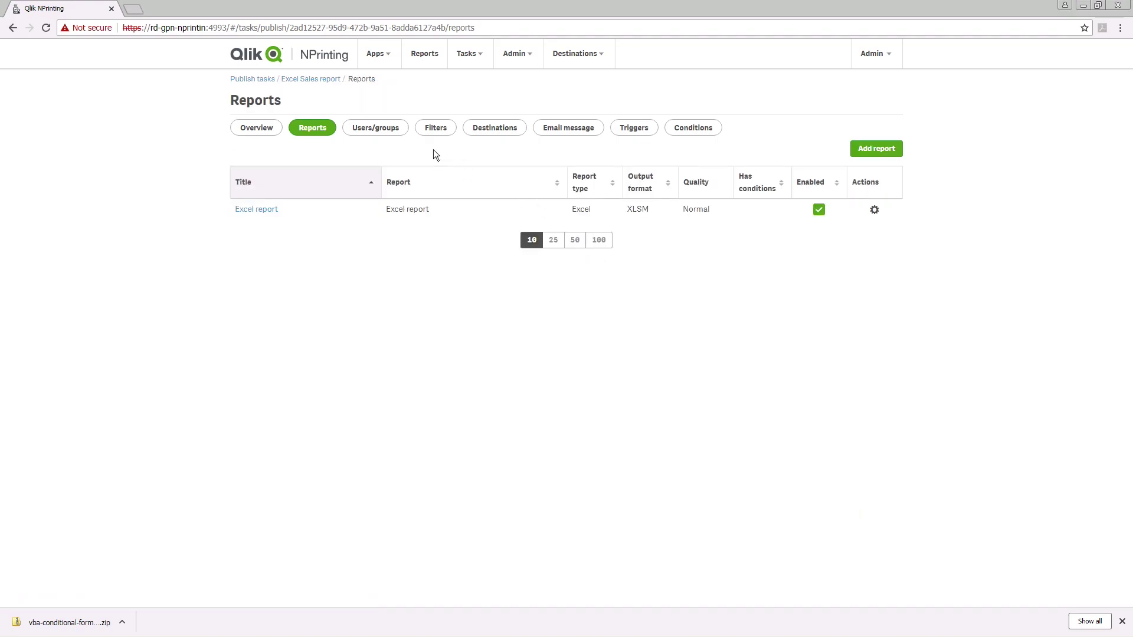
Add the Admin user as a recipient of the task
{"action": "left_click", "coordinate": [376, 129]}
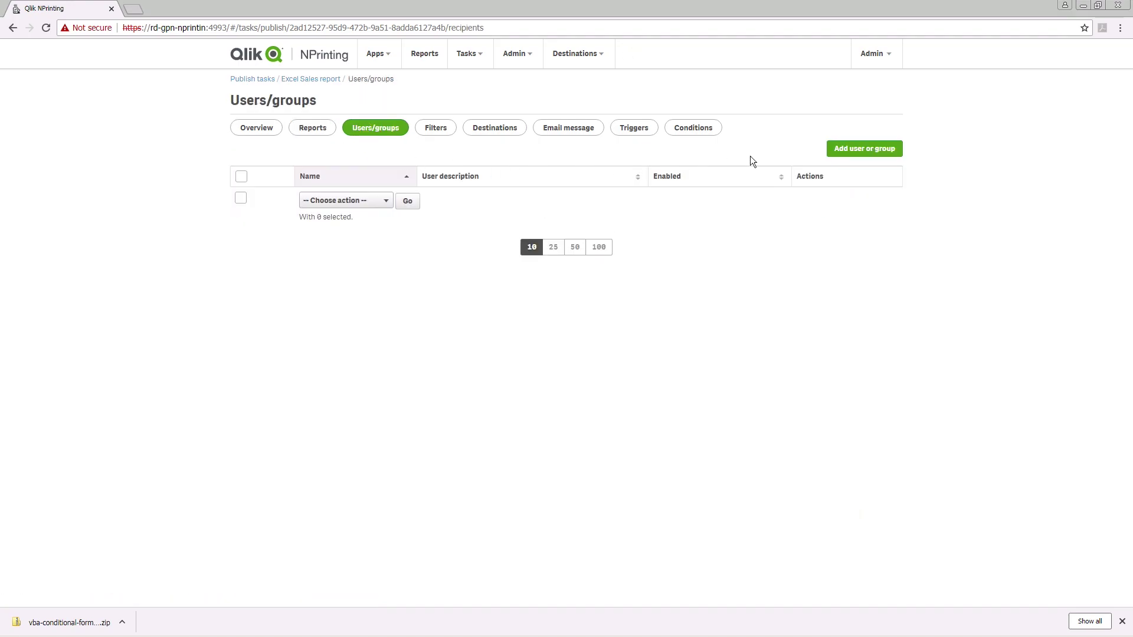
{"action": "left_click", "coordinate": [842, 151]}
{"action": "left_click", "coordinate": [594, 180]}
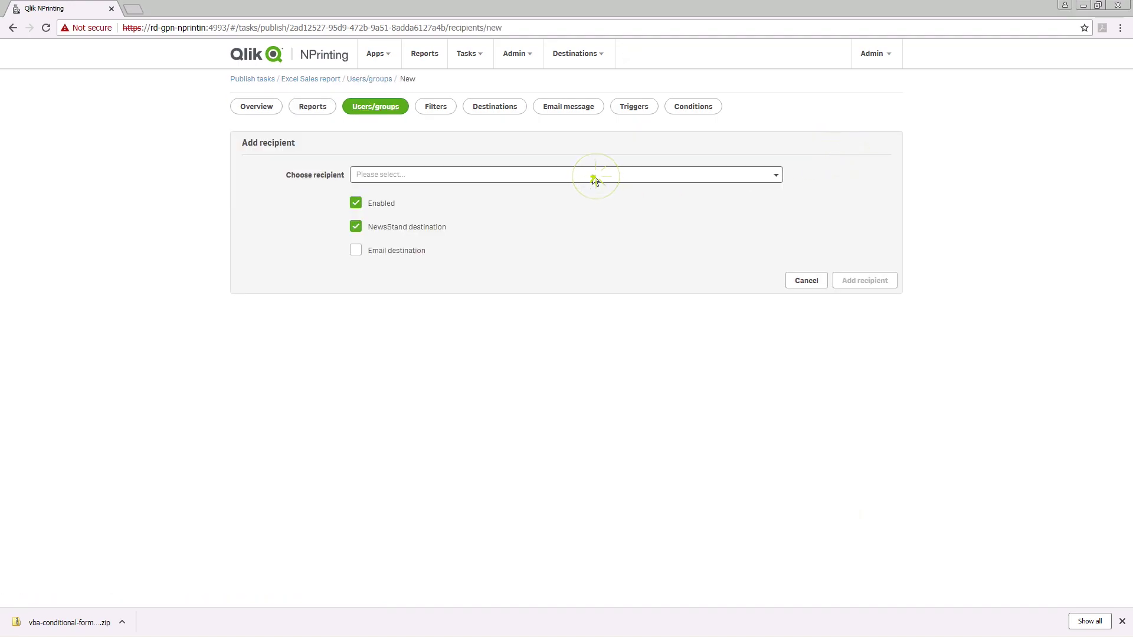
{"action": "left_click", "coordinate": [574, 214]}
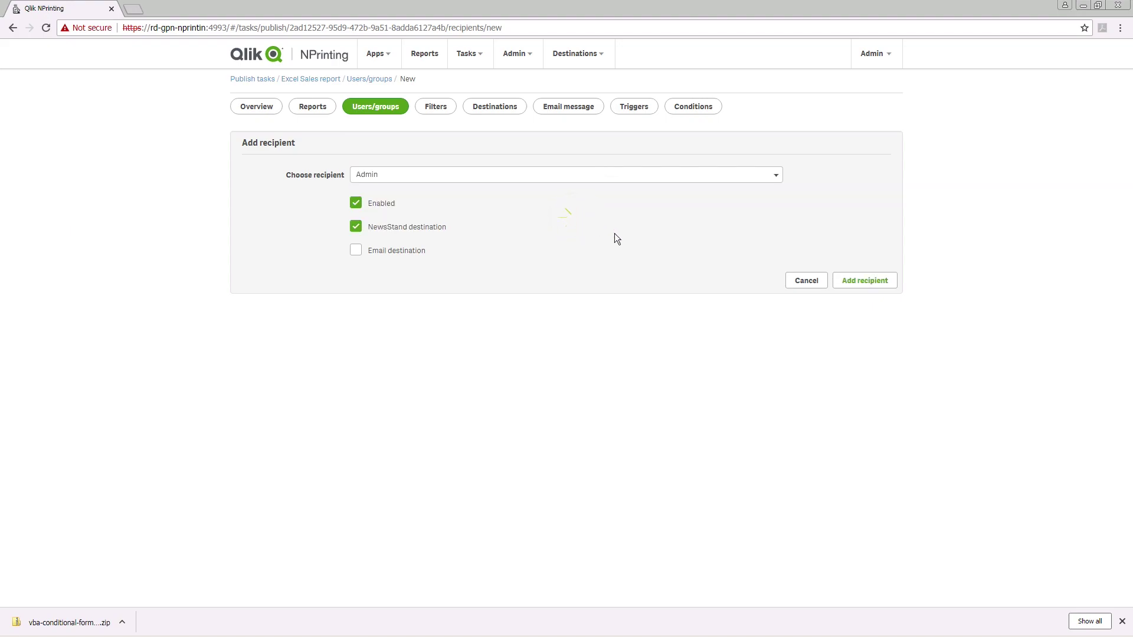
{"action": "left_click", "coordinate": [876, 282]}
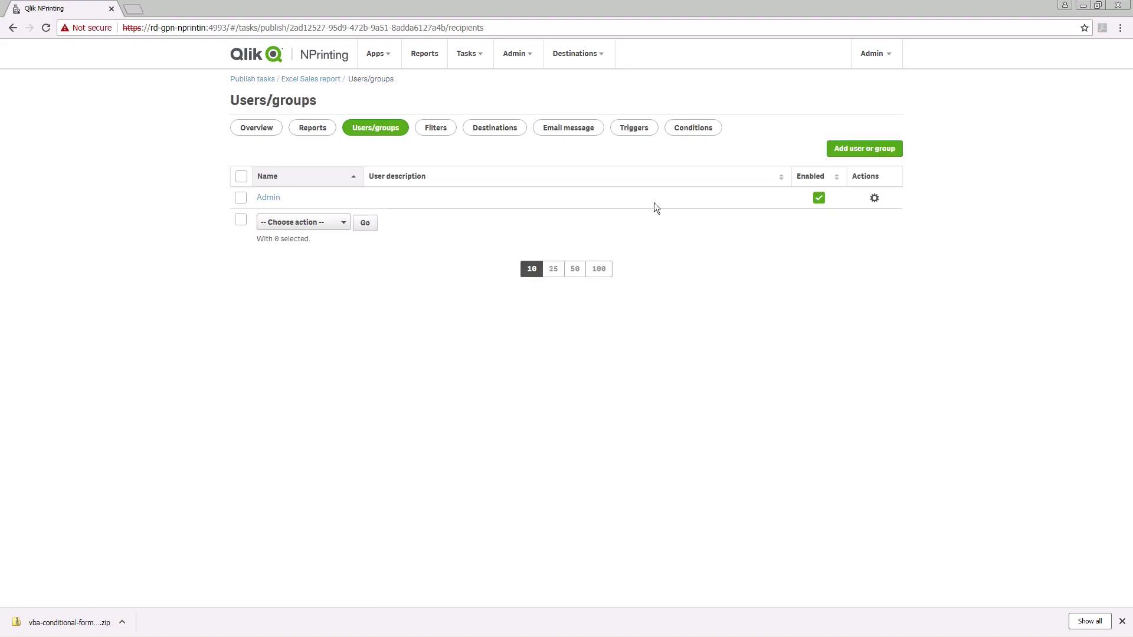
Enable NewsStand and email delivery for all recipients, save, and run the task now
{"action": "left_click", "coordinate": [477, 132]}
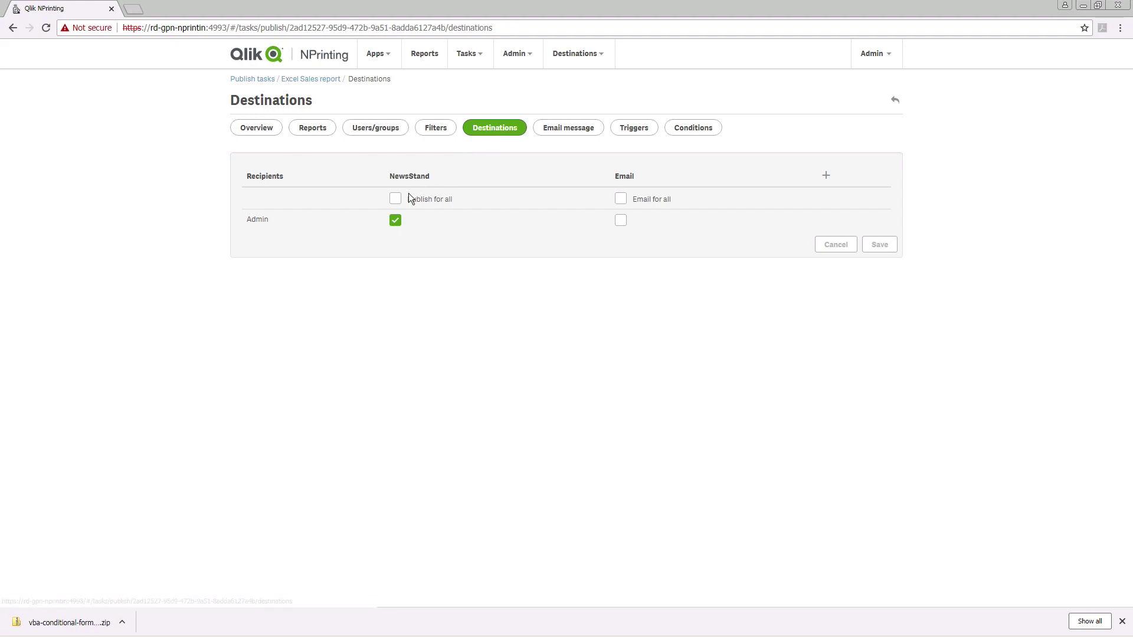
{"action": "left_click", "coordinate": [396, 200]}
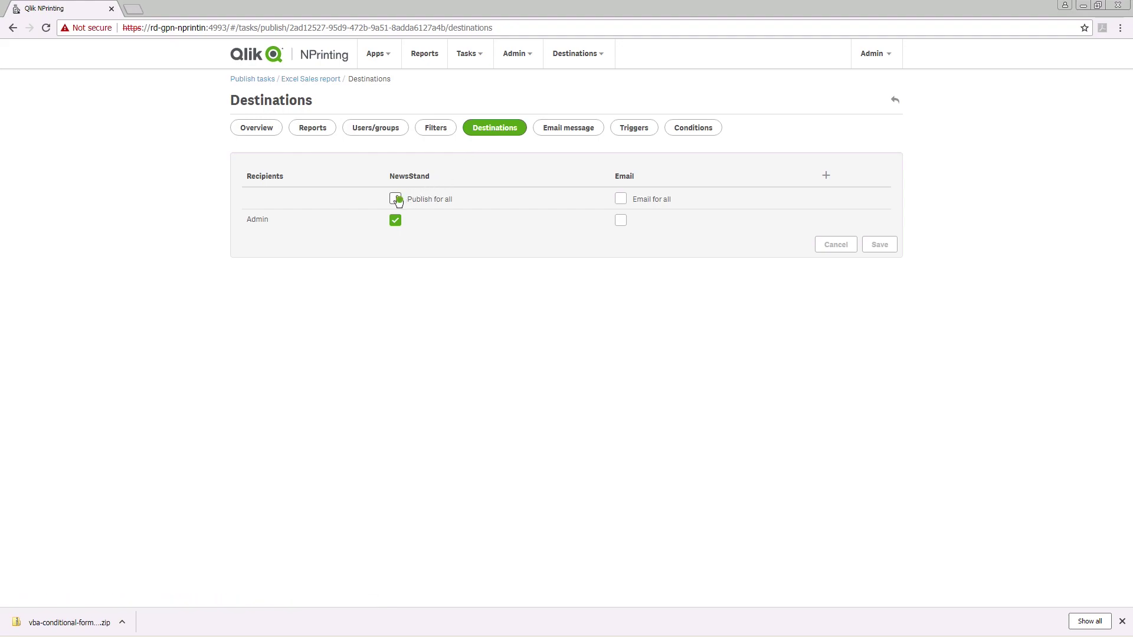
{"action": "left_click", "coordinate": [619, 200]}
{"action": "left_click", "coordinate": [879, 247]}
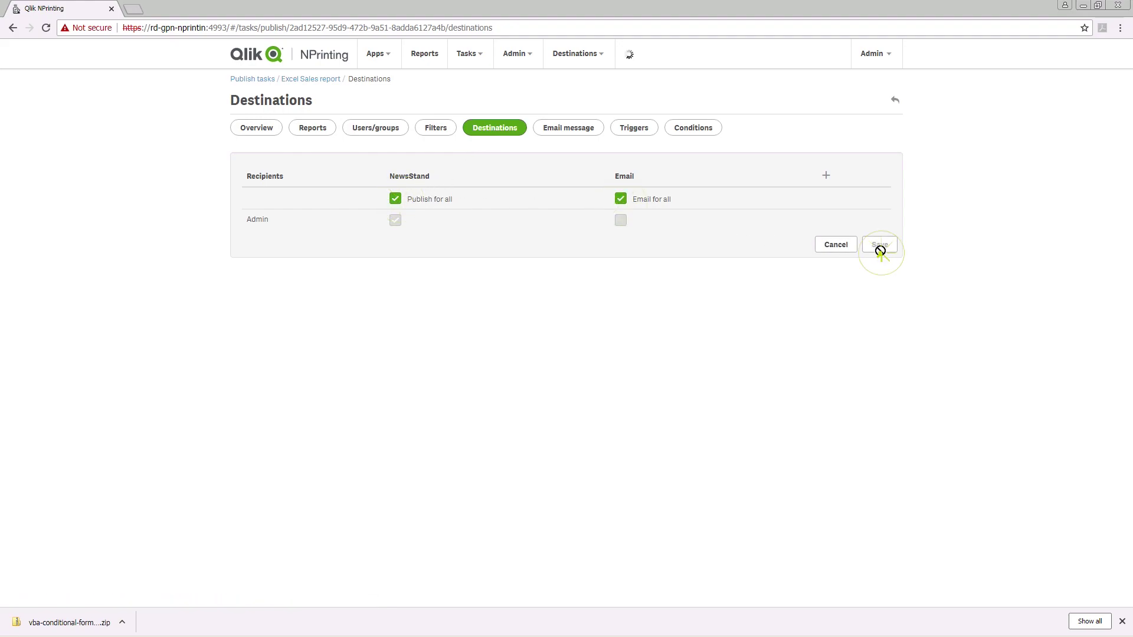
{"action": "left_click", "coordinate": [838, 110]}
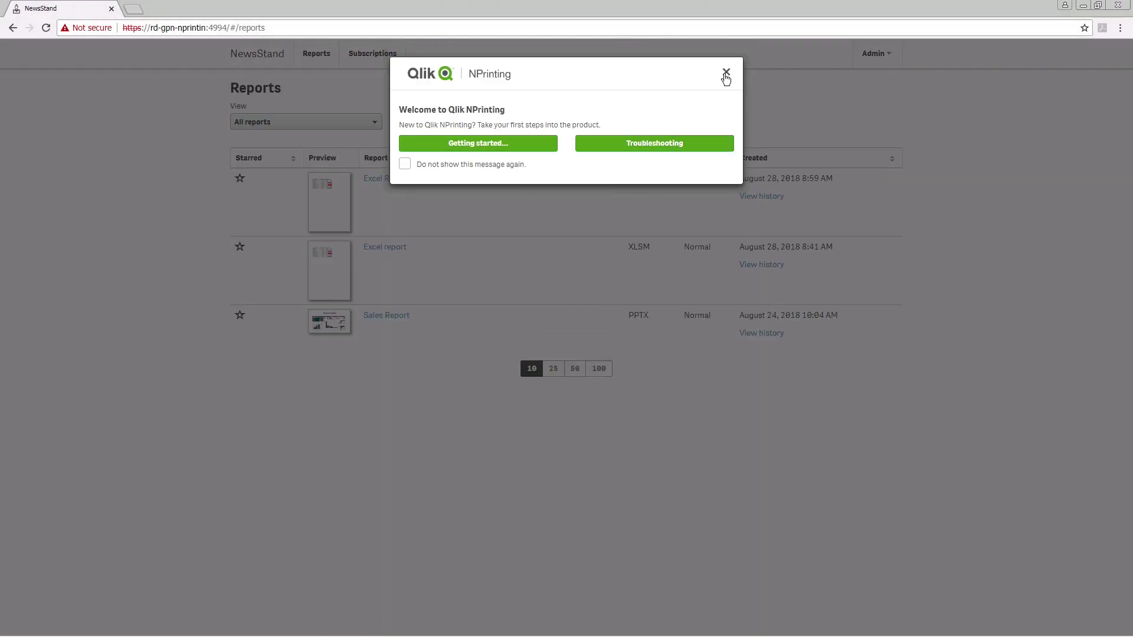
Open the Excel Report in the NewsStand viewer and download it as Excel Report.xlsm
{"action": "left_click", "coordinate": [724, 76]}
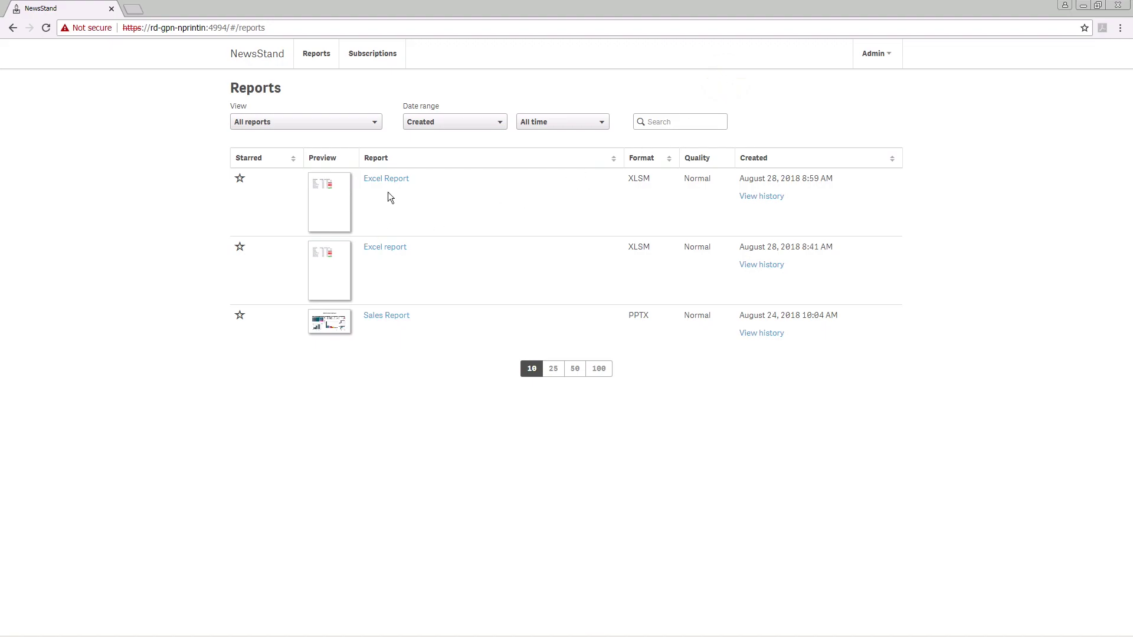
{"action": "left_click", "coordinate": [388, 183]}
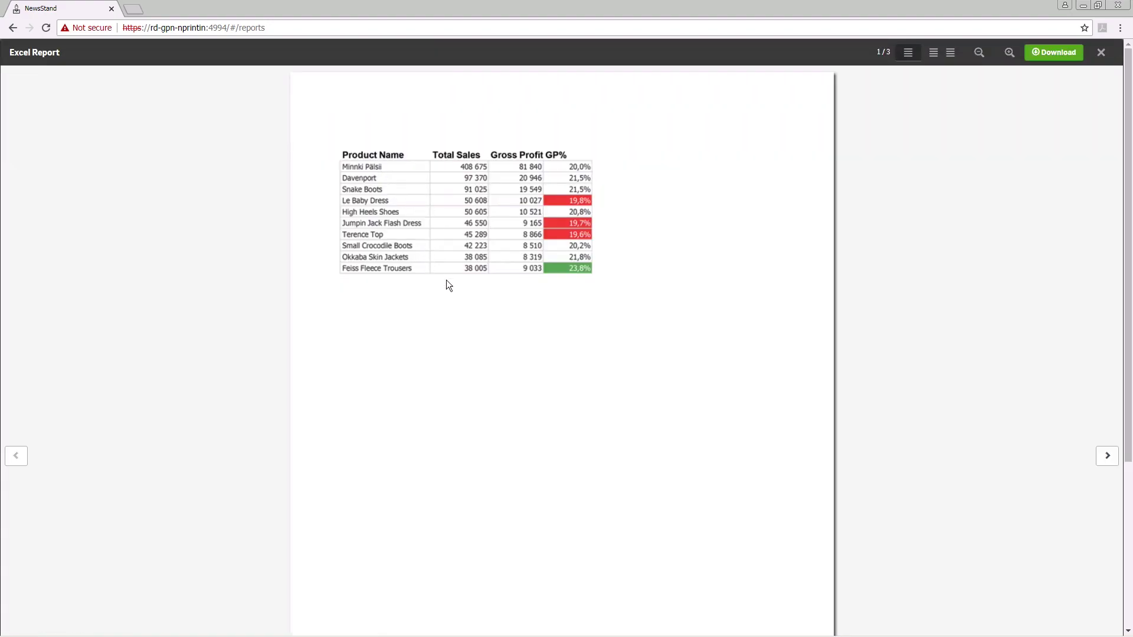
{"action": "left_click", "coordinate": [1053, 53]}
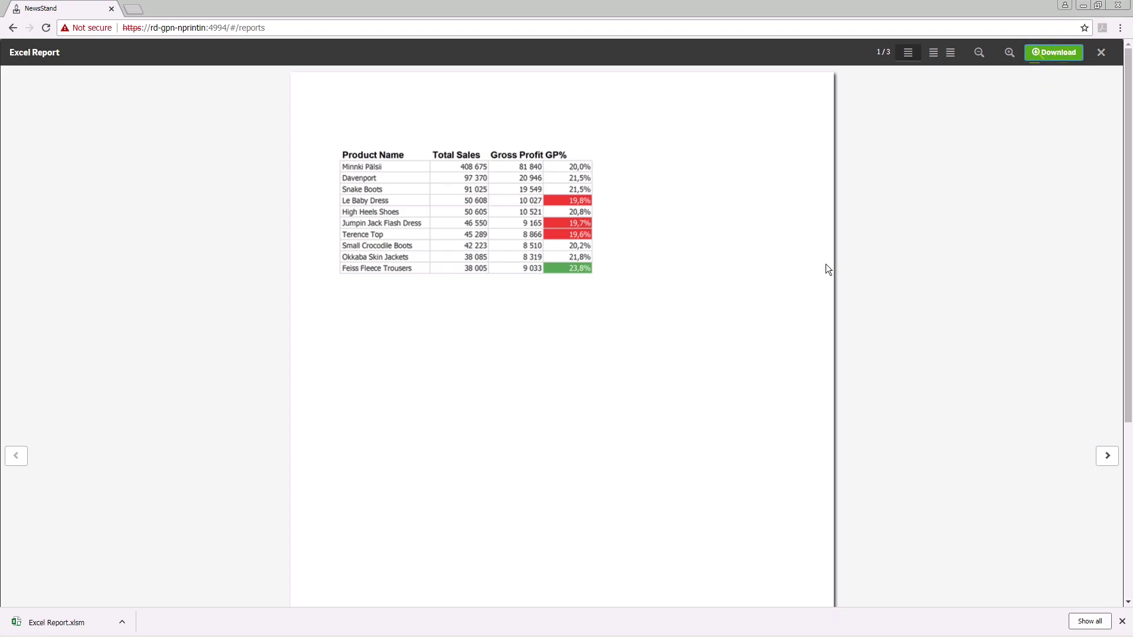
Open Excel Report.xlsm in Excel with content enabled and select the Product Name header
{"action": "left_click", "coordinate": [71, 625]}
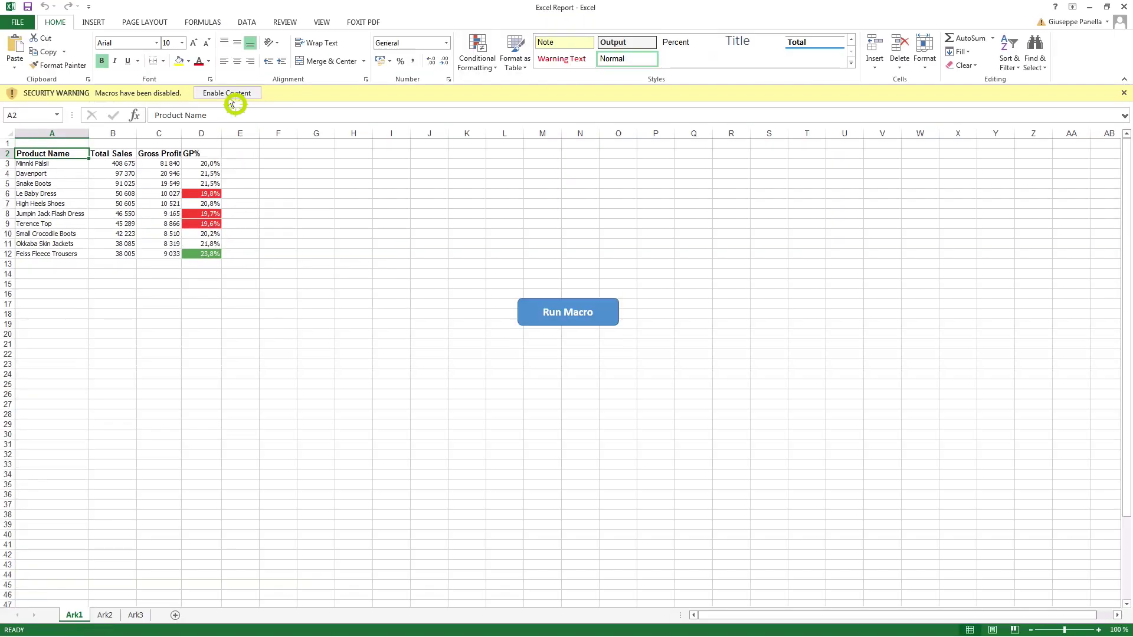
{"action": "left_click", "coordinate": [213, 94]}
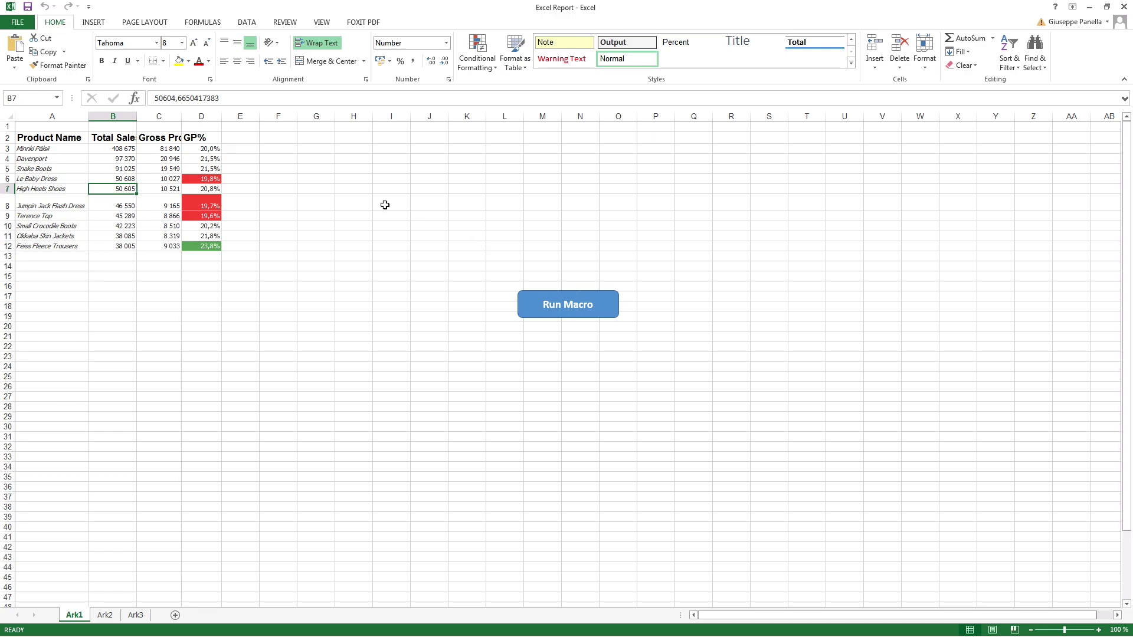
{"action": "left_click", "coordinate": [55, 133]}
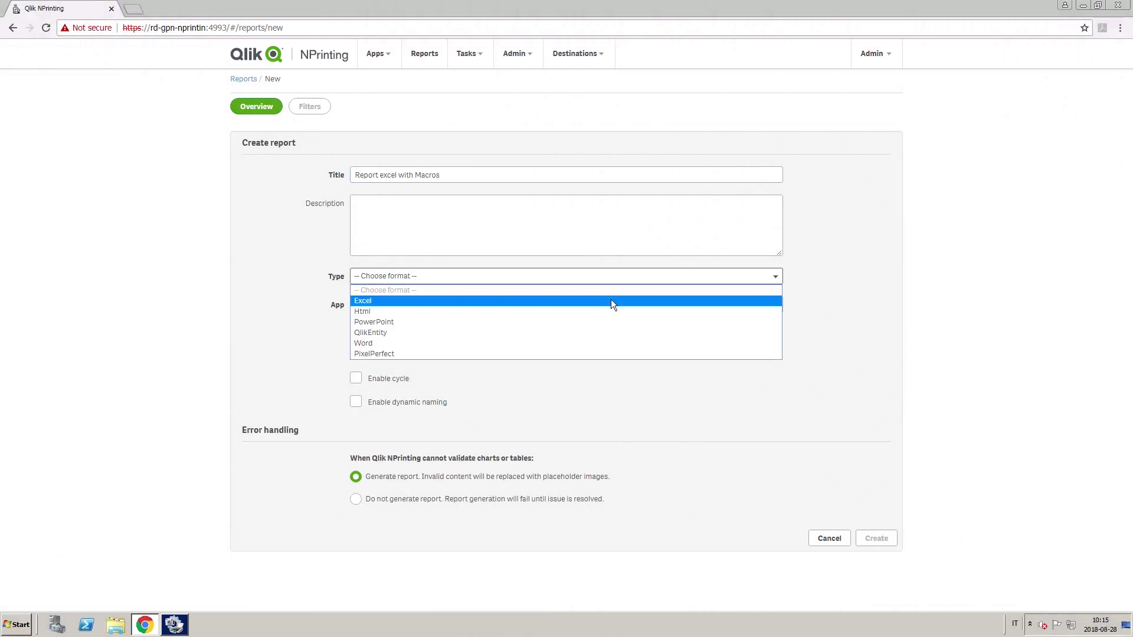
In the new report form, set Type to Excel, App to Sales Overview, and choose Custom template
{"action": "left_click", "coordinate": [611, 299]}
{"action": "left_click", "coordinate": [612, 304]}
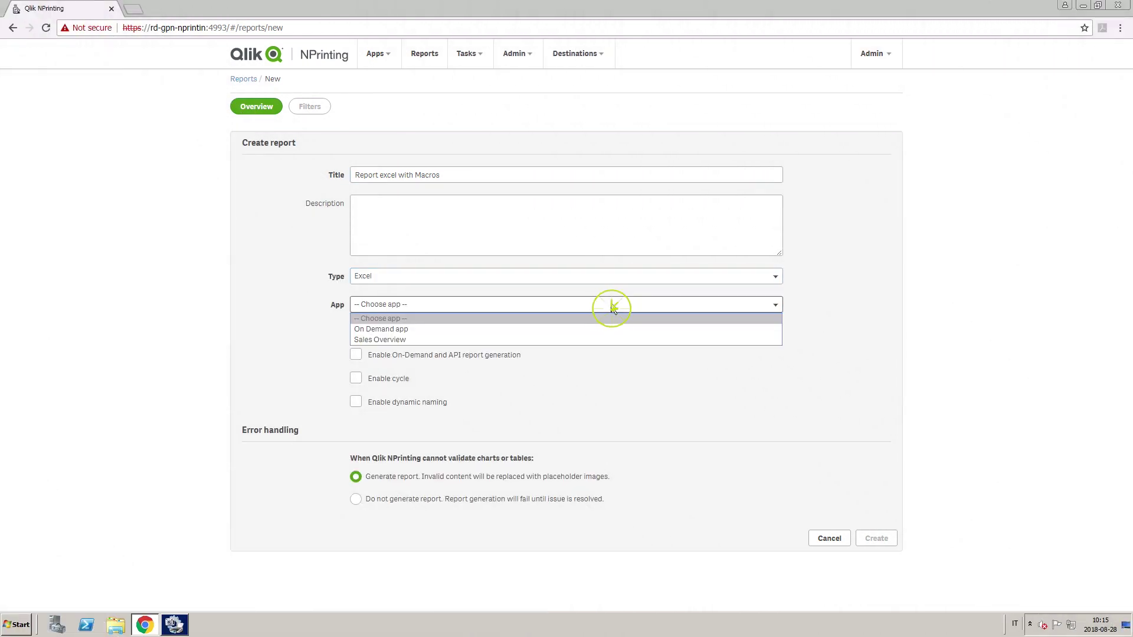
{"action": "left_click", "coordinate": [609, 340]}
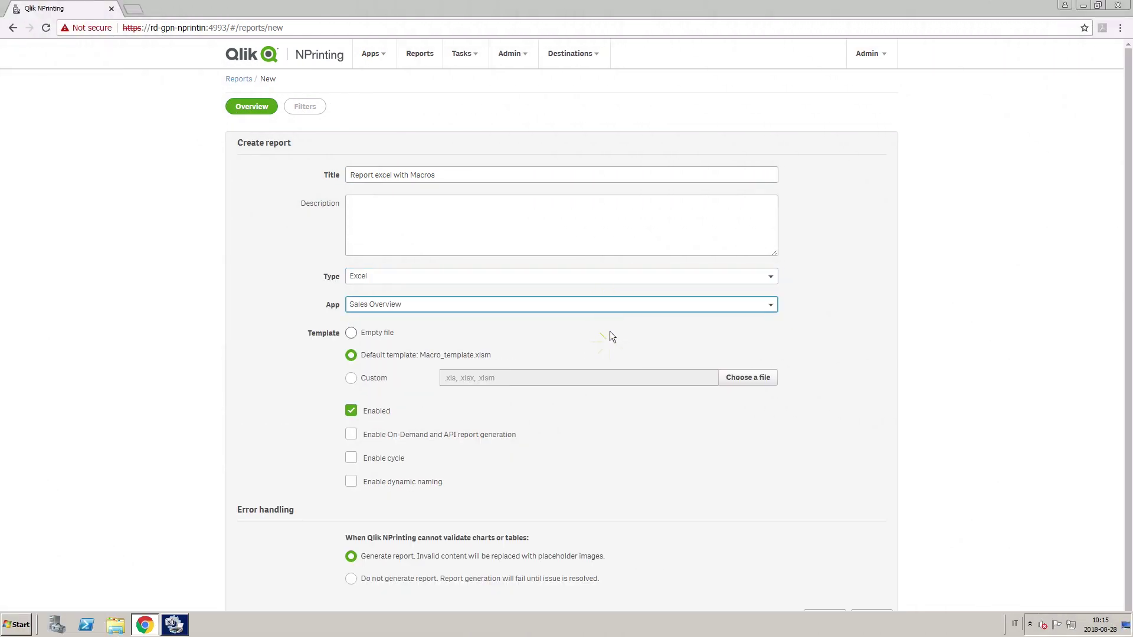
{"action": "left_click", "coordinate": [352, 378]}
{"action": "left_click", "coordinate": [17, 625]}
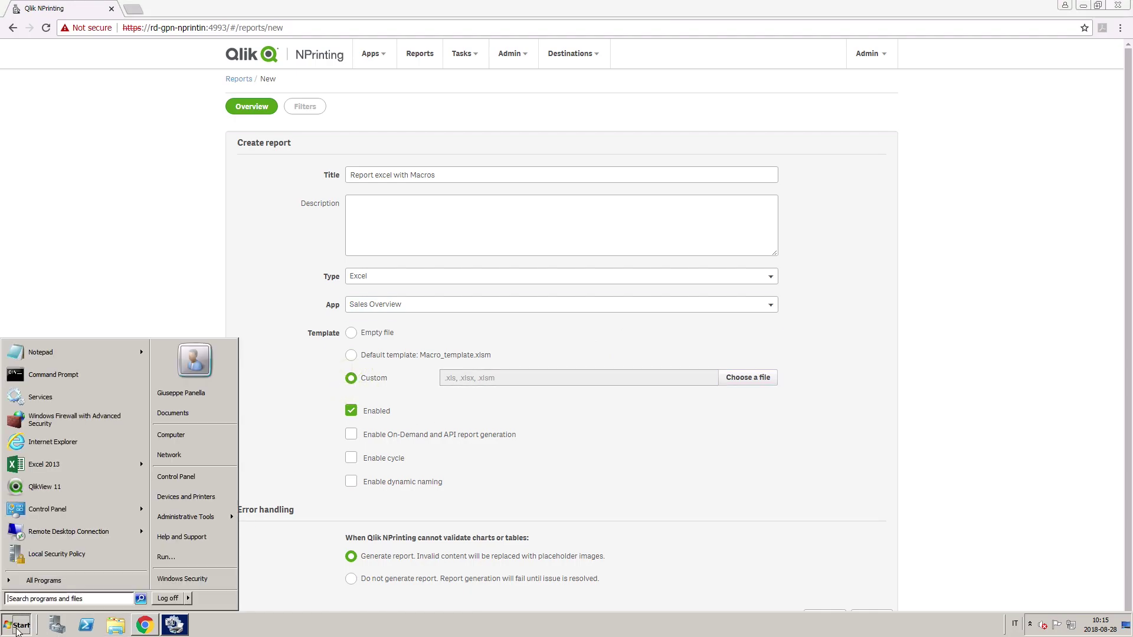
Launch Excel and save a blank workbook to the Desktop as 'Excel' in Excel Macro-Enabled Workbook format
{"action": "left_click", "coordinate": [36, 465]}
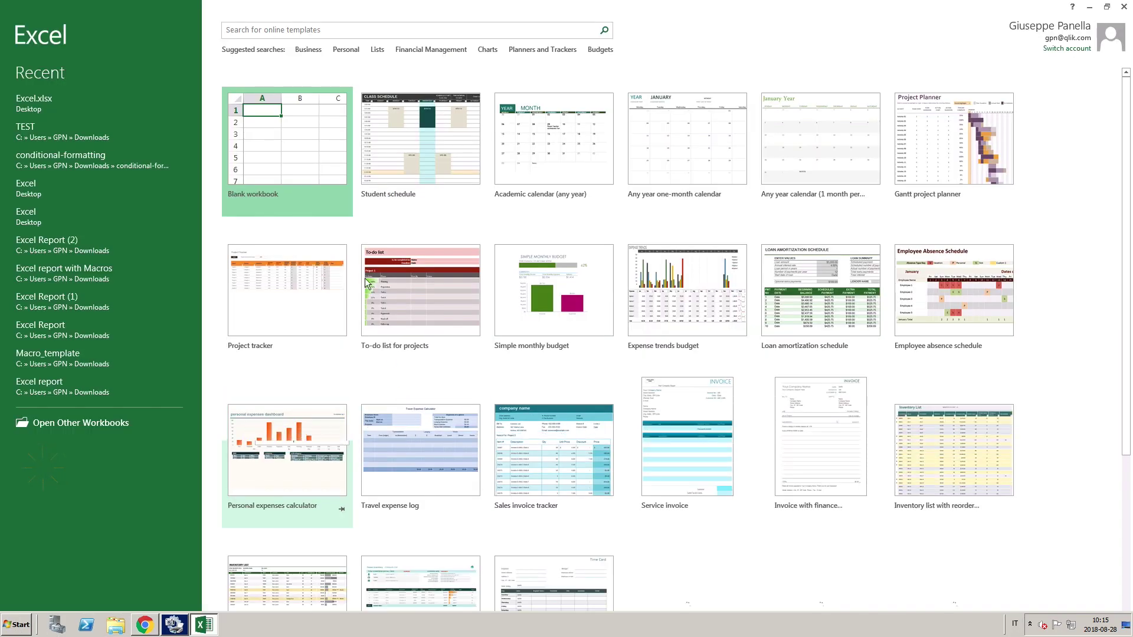
{"action": "left_click", "coordinate": [295, 170]}
{"action": "left_click", "coordinate": [17, 22]}
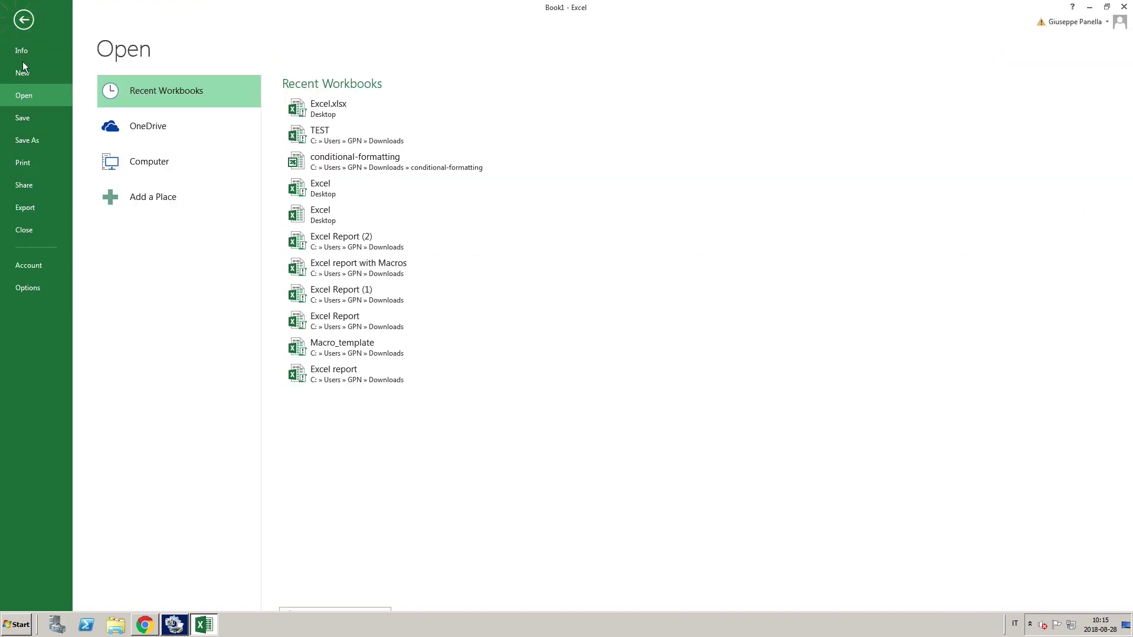
{"action": "left_click", "coordinate": [38, 140]}
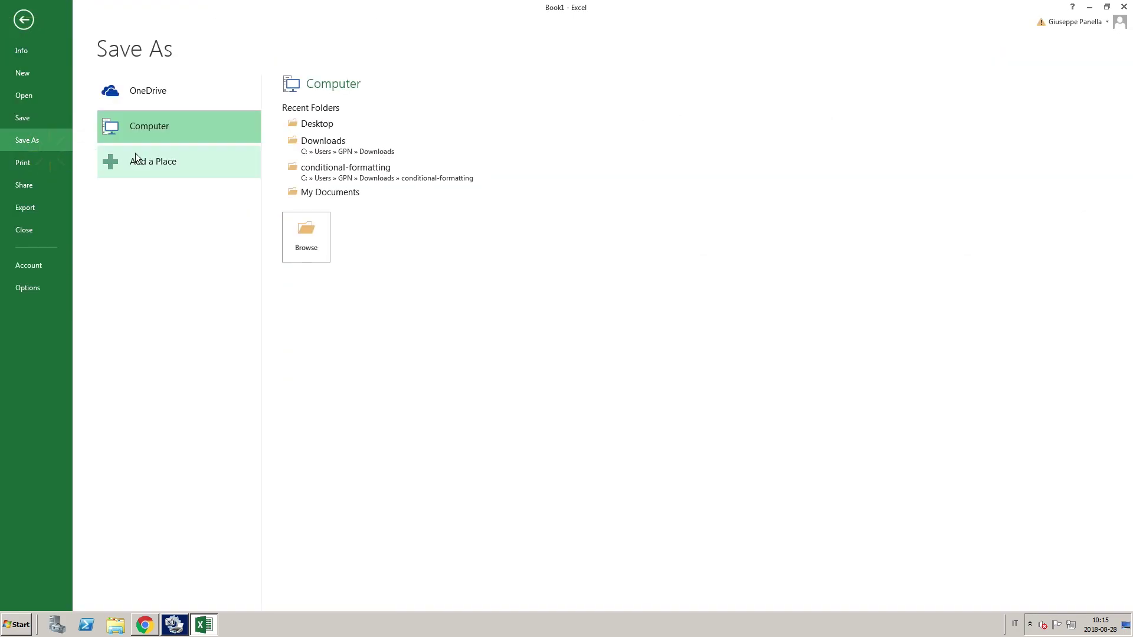
{"action": "left_click", "coordinate": [320, 124]}
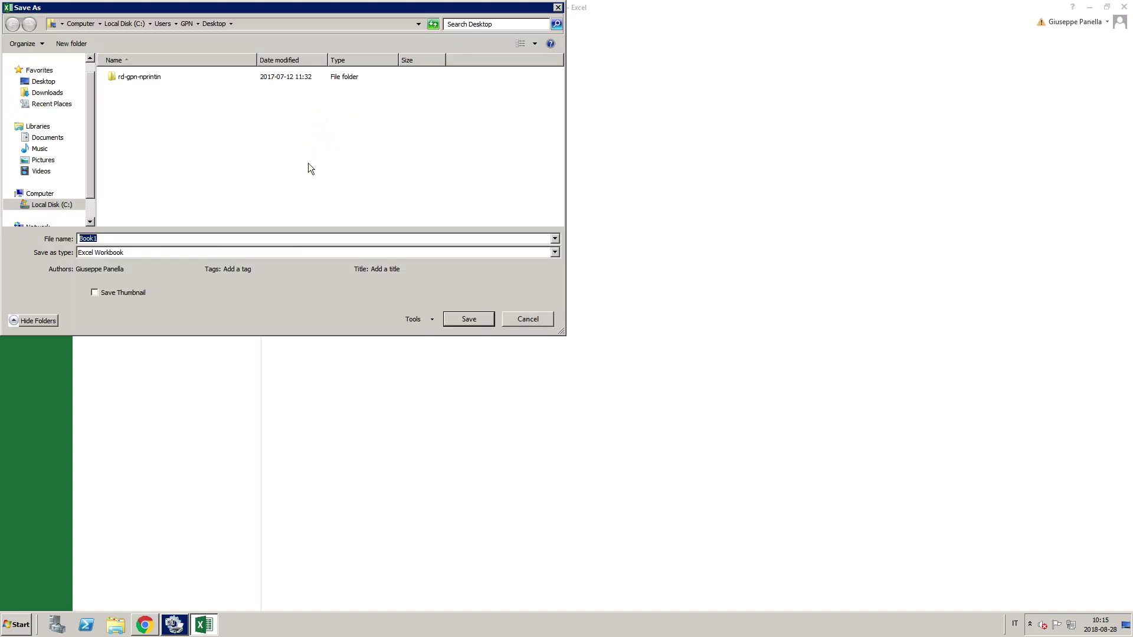
{"action": "type", "text": "Excel"}
{"action": "left_click", "coordinate": [252, 252]}
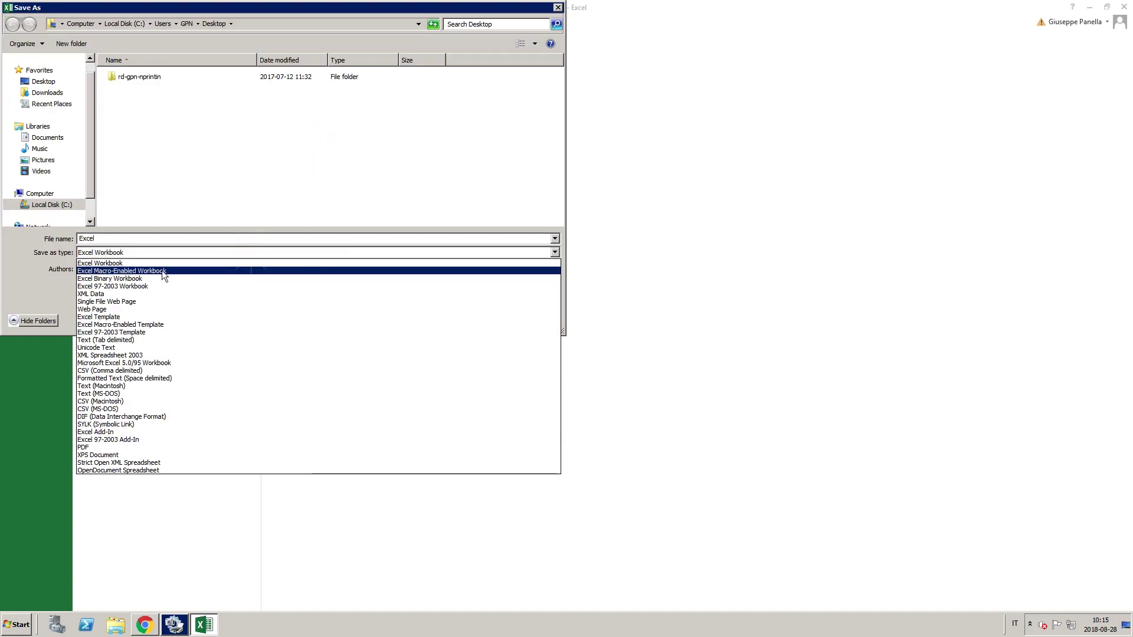
{"action": "left_click", "coordinate": [144, 272]}
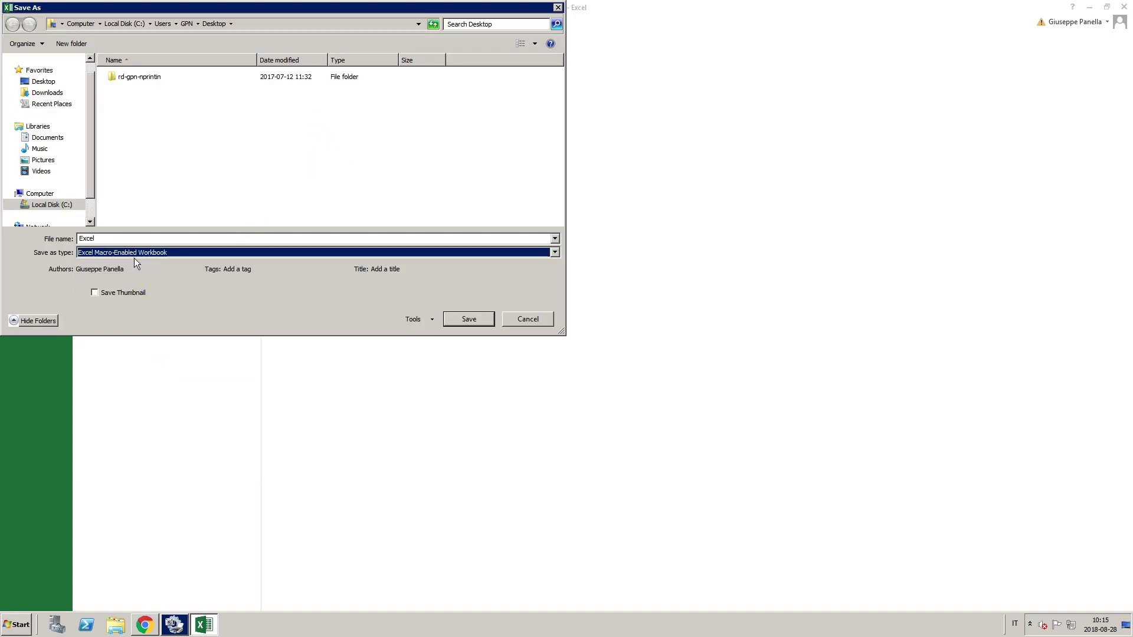
{"action": "left_click", "coordinate": [470, 322]}
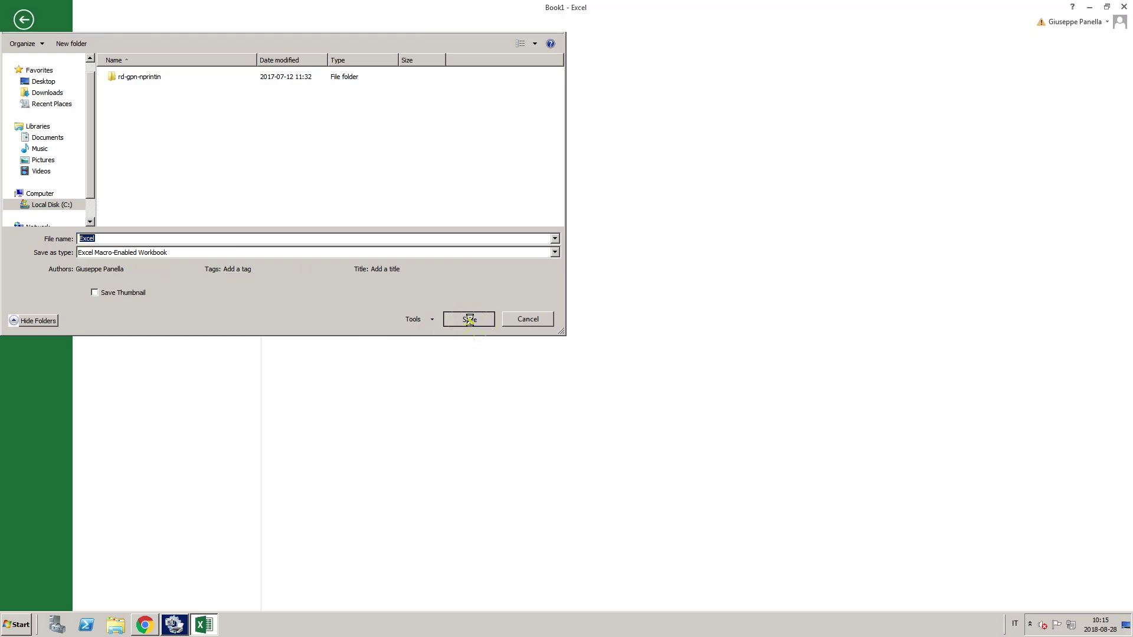
Attach the empty Excel.xlsm from the Desktop as the custom template and create 'Report excel with Macros'
{"action": "left_click", "coordinate": [1124, 6]}
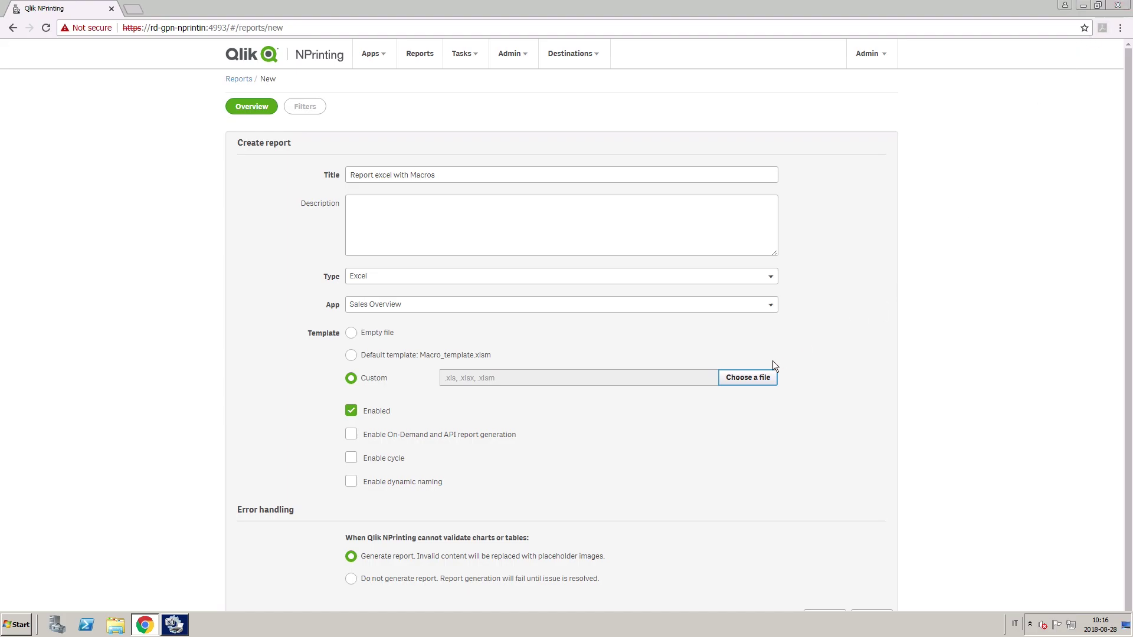
{"action": "left_click", "coordinate": [739, 378]}
{"action": "left_click", "coordinate": [153, 177]}
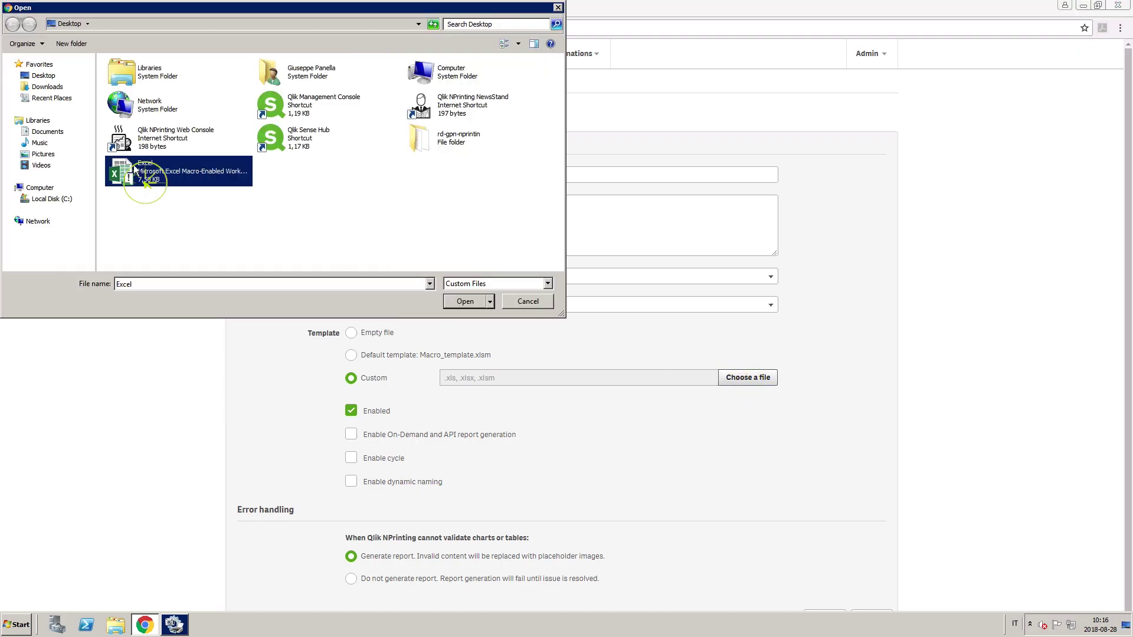
{"action": "left_click", "coordinate": [455, 306]}
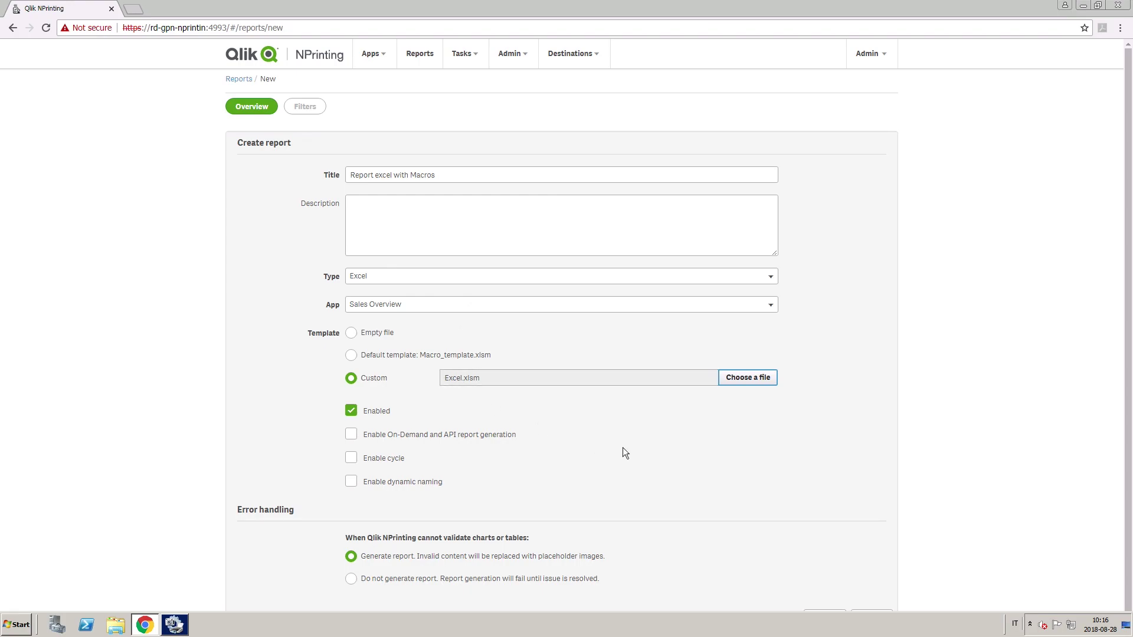
{"action": "scroll", "coordinate": [774, 462], "scroll_direction": "down", "scroll_amount": 1}
{"action": "left_click", "coordinate": [866, 606]}
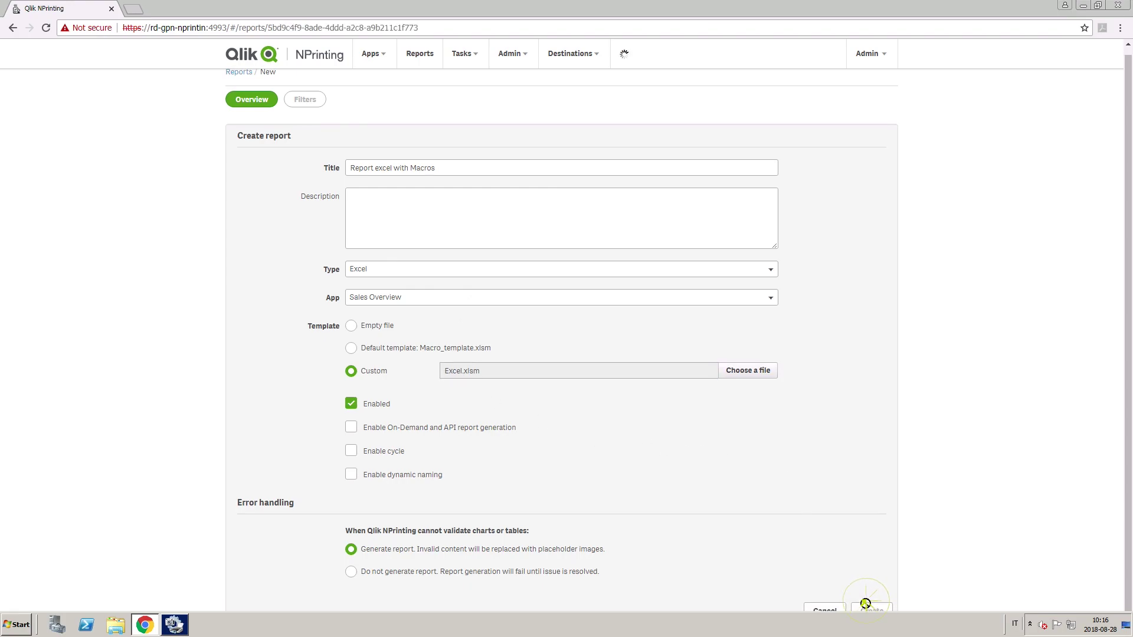
Edit the blank Excel.xlsm template and start a Record Macro from the VIEW tab's Macros menu
{"action": "left_click", "coordinate": [834, 138]}
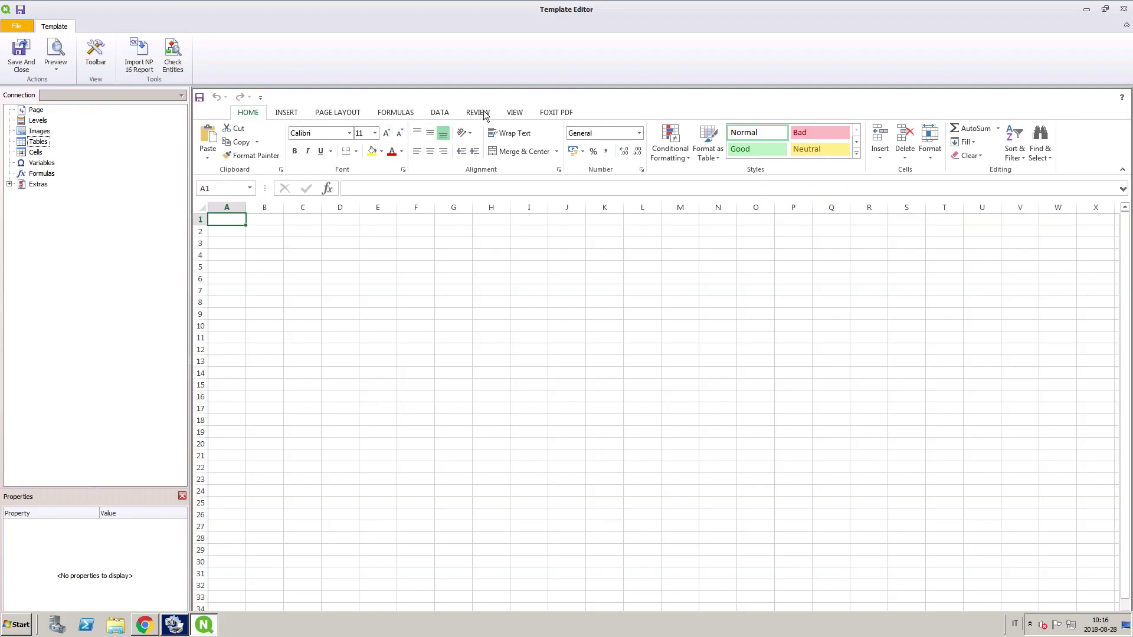
{"action": "left_click", "coordinate": [515, 112]}
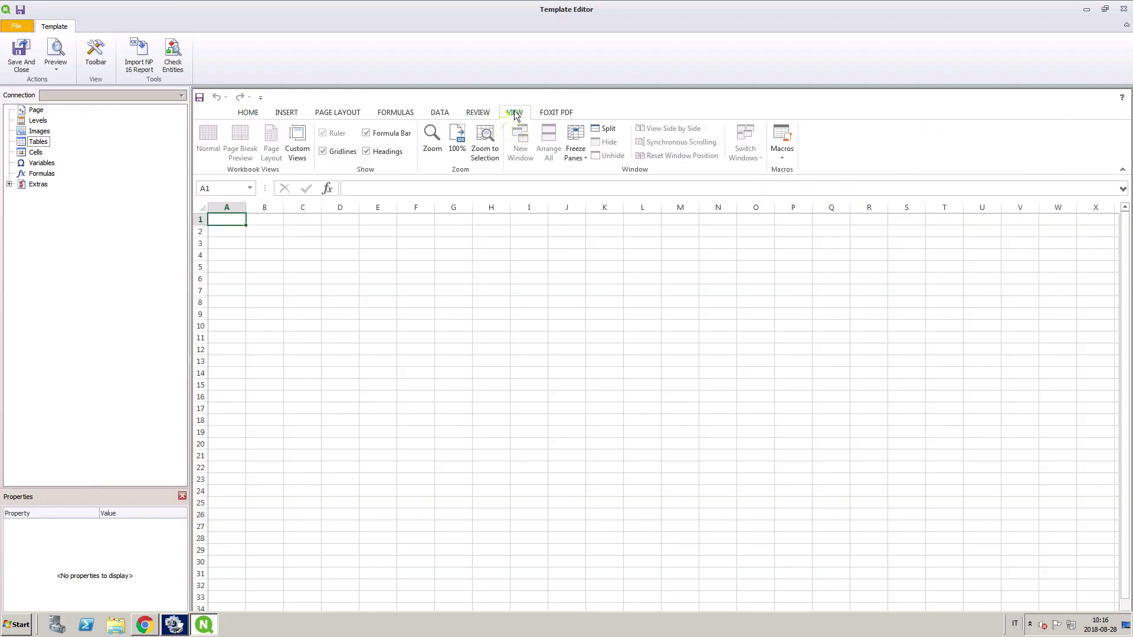
{"action": "left_click", "coordinate": [793, 162]}
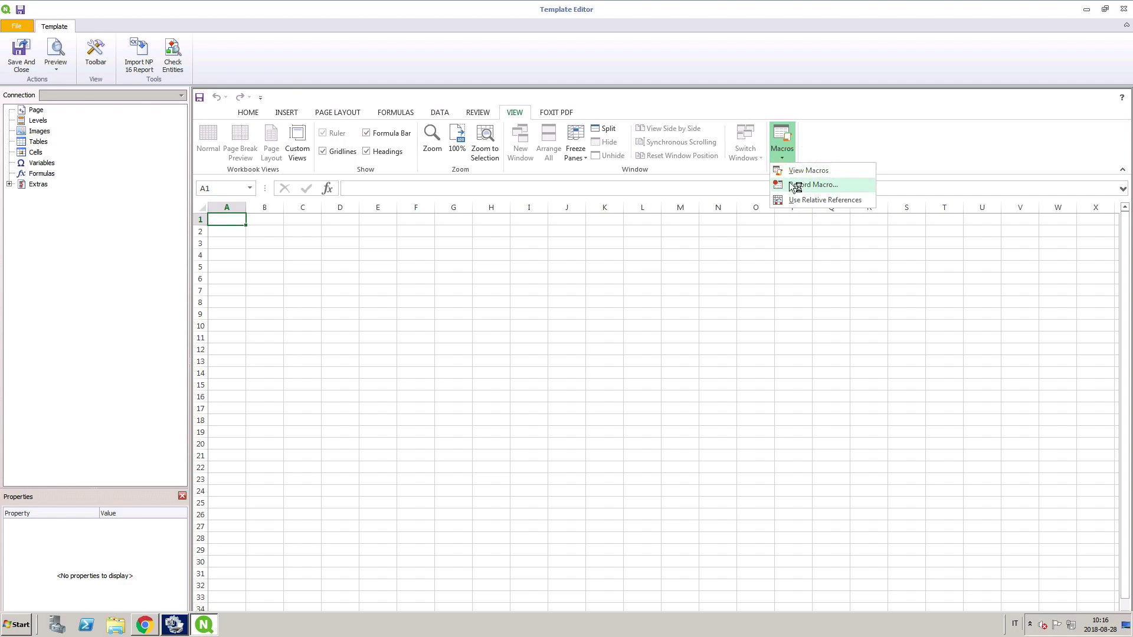
{"action": "left_click", "coordinate": [793, 185]}
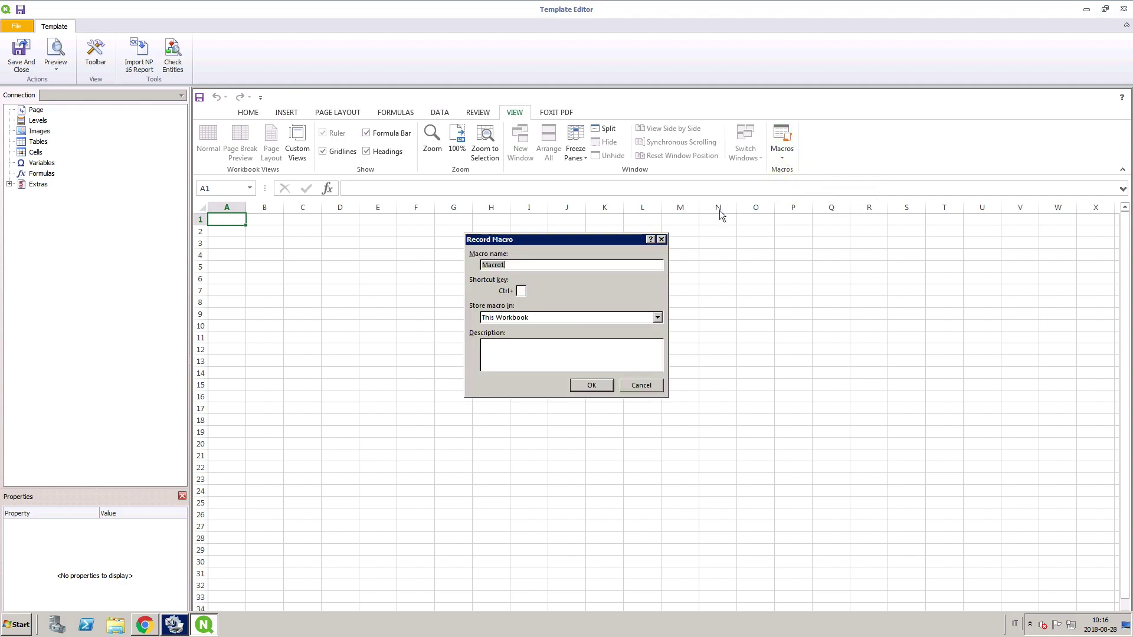